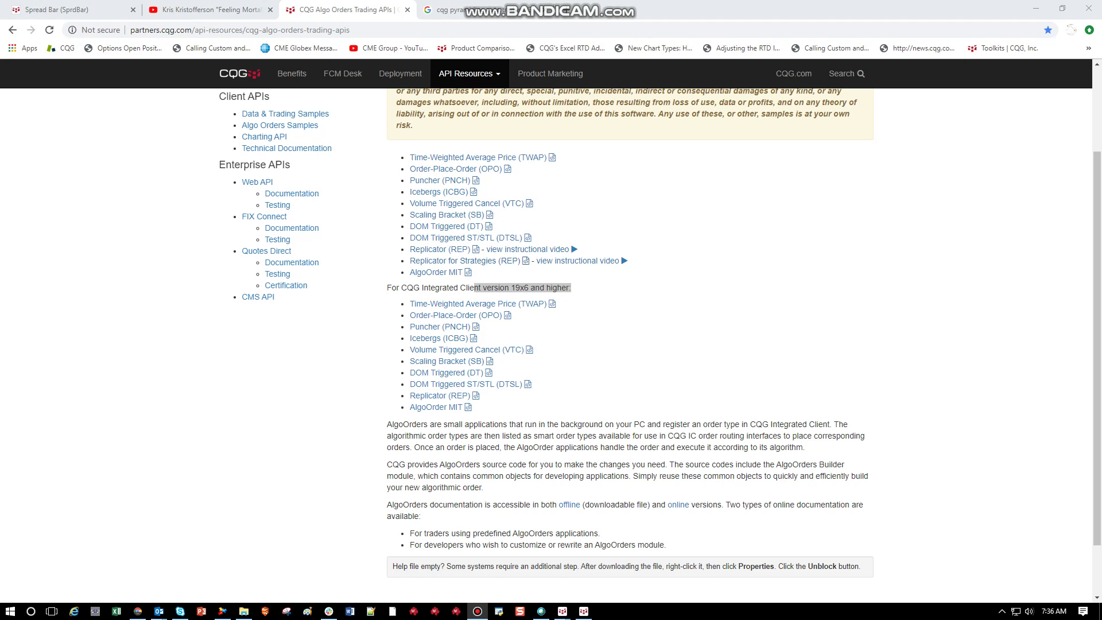
# Download the Time-Weighted Average Price (TWAP) installer from the version 19x6 and higher list and run it despite the SmartScreen block.
pyautogui.moveTo(571, 288); pyautogui.dragTo(387, 287)
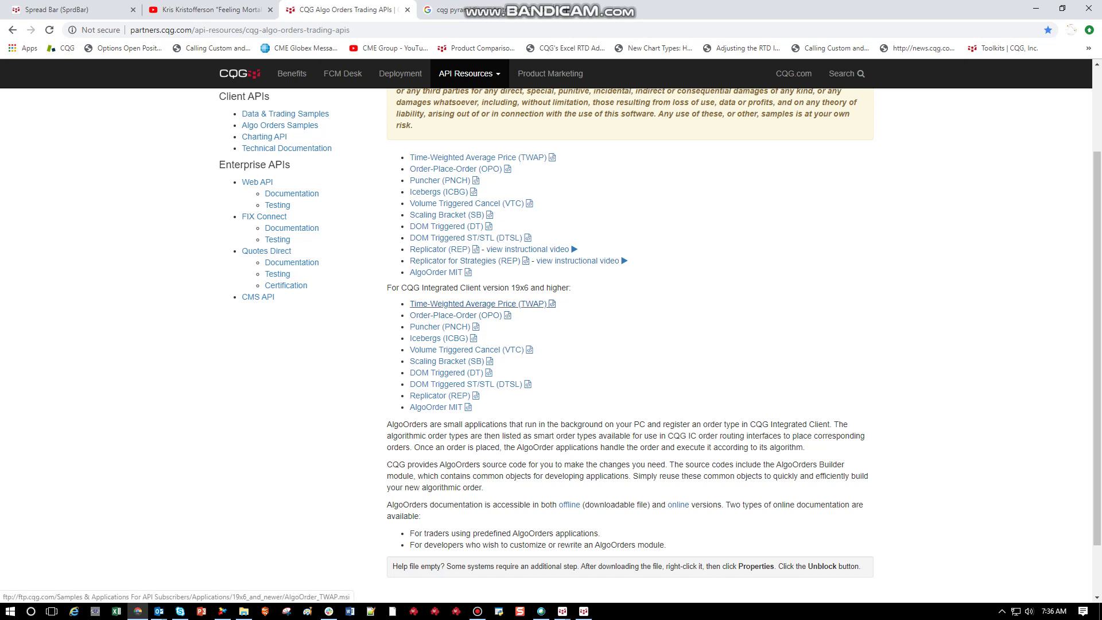
pyautogui.click(483, 303)
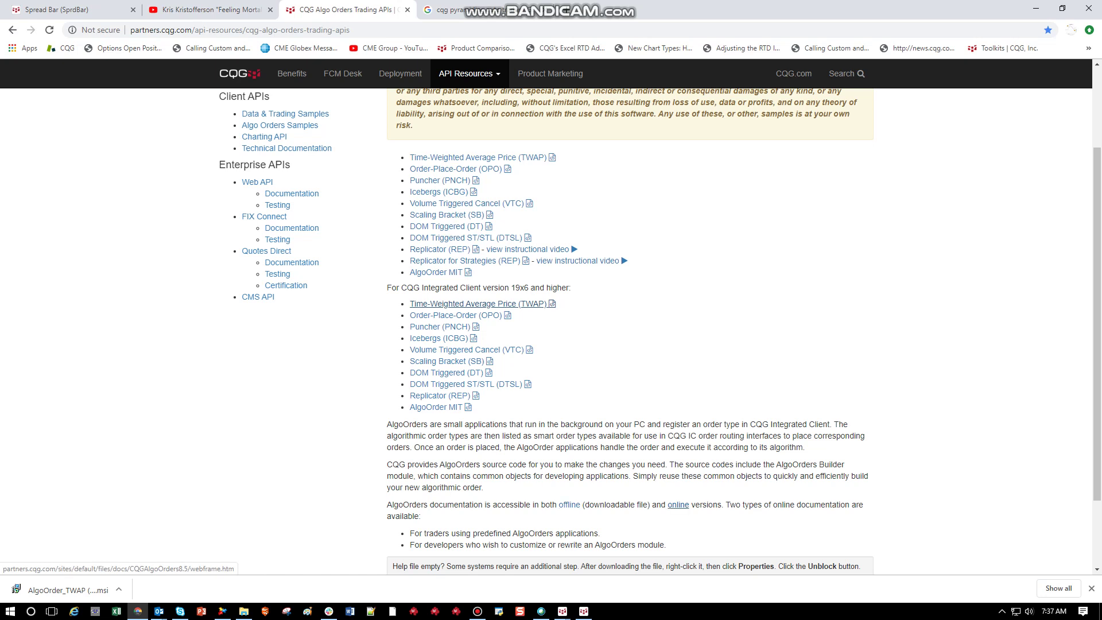
pyautogui.click(67, 590)
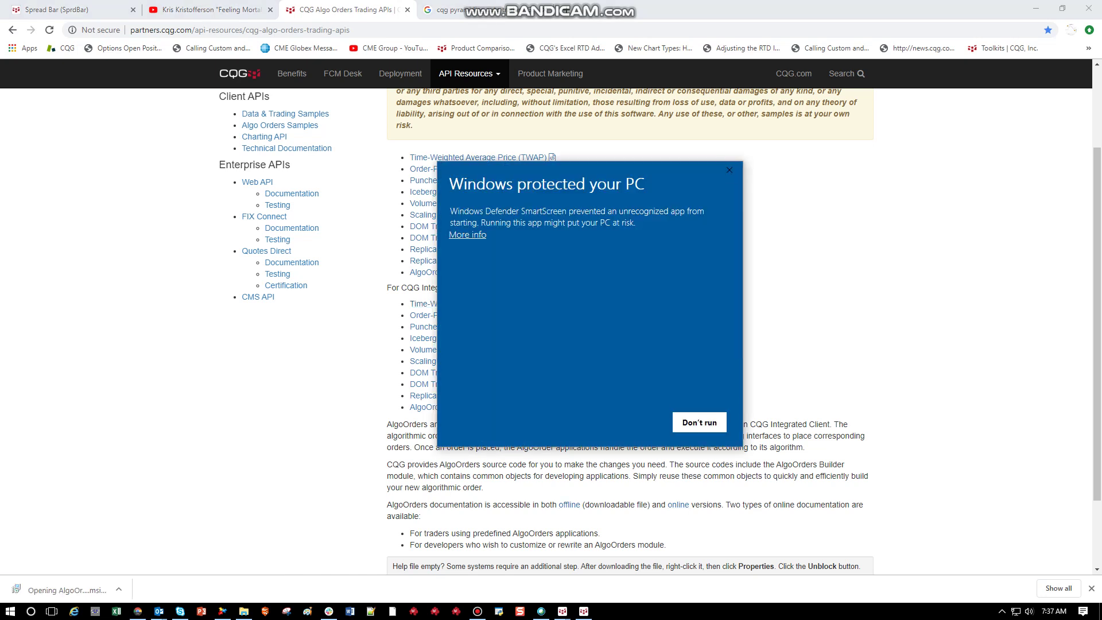
pyautogui.click(467, 235)
pyautogui.click(629, 423)
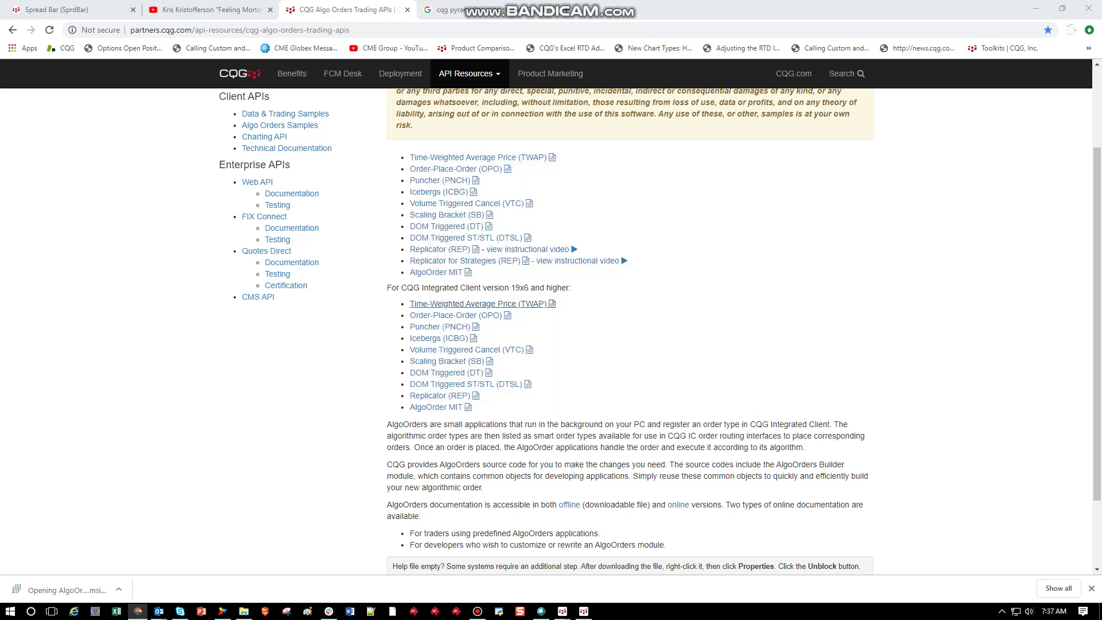
# Install AlgoOrder TWAP through its setup wizard and finish the installation.
pyautogui.click(611, 396)
pyautogui.click(612, 396)
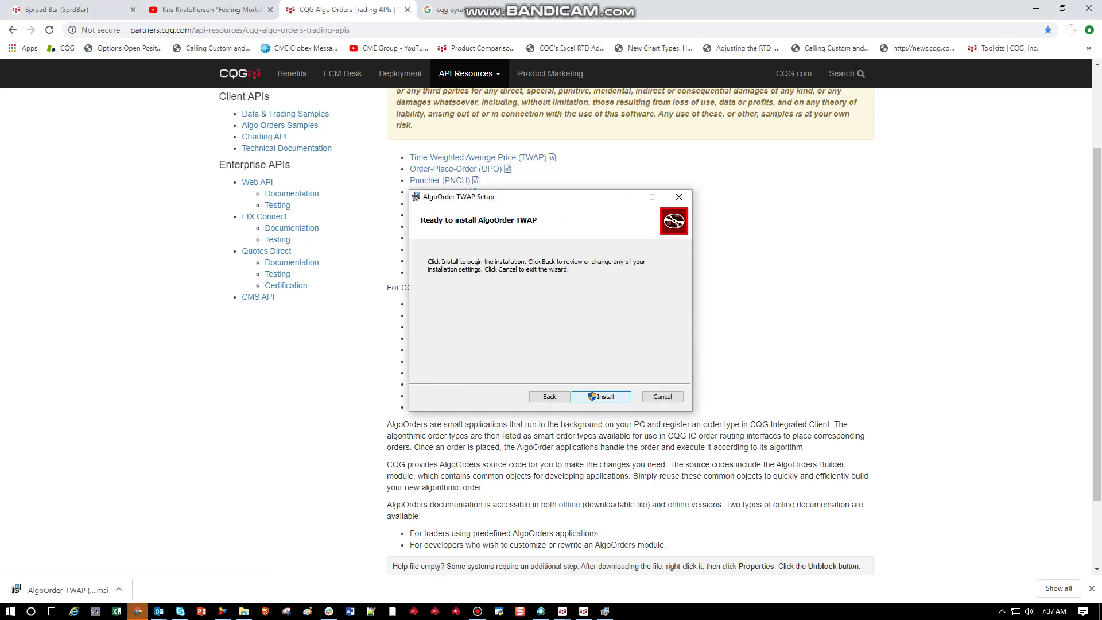
pyautogui.click(612, 396)
pyautogui.press('Return')
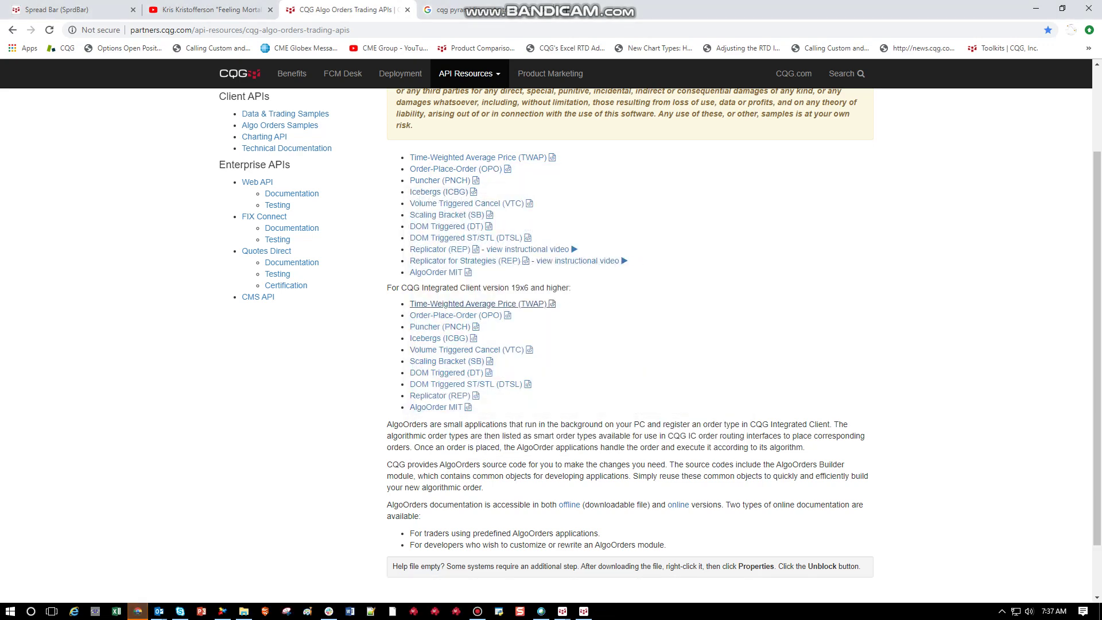
pyautogui.click(31, 611)
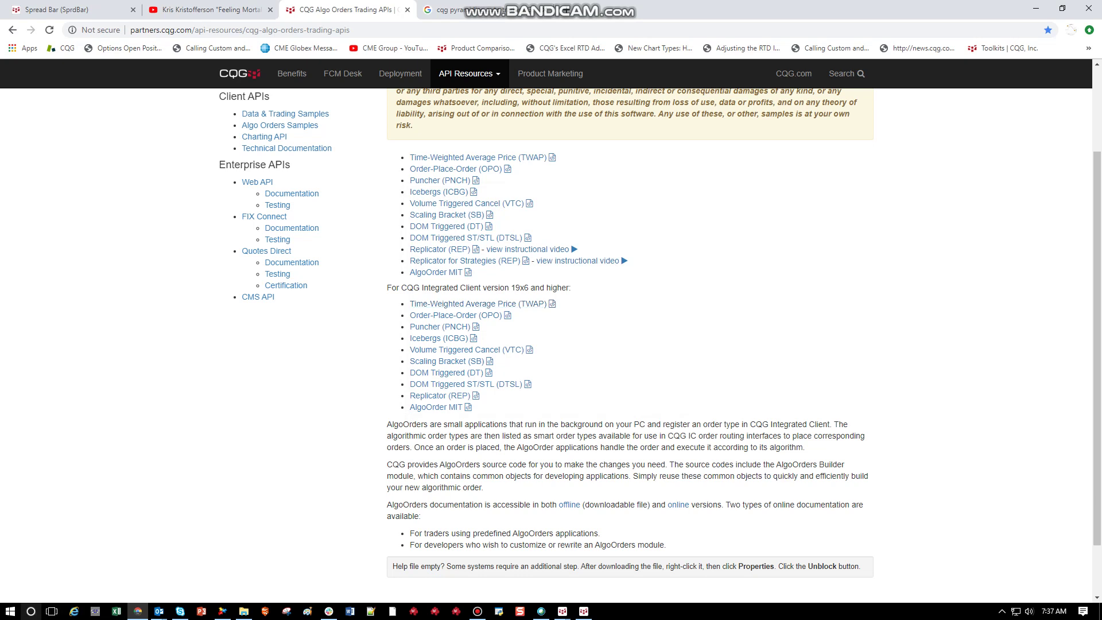
pyautogui.write('algo')
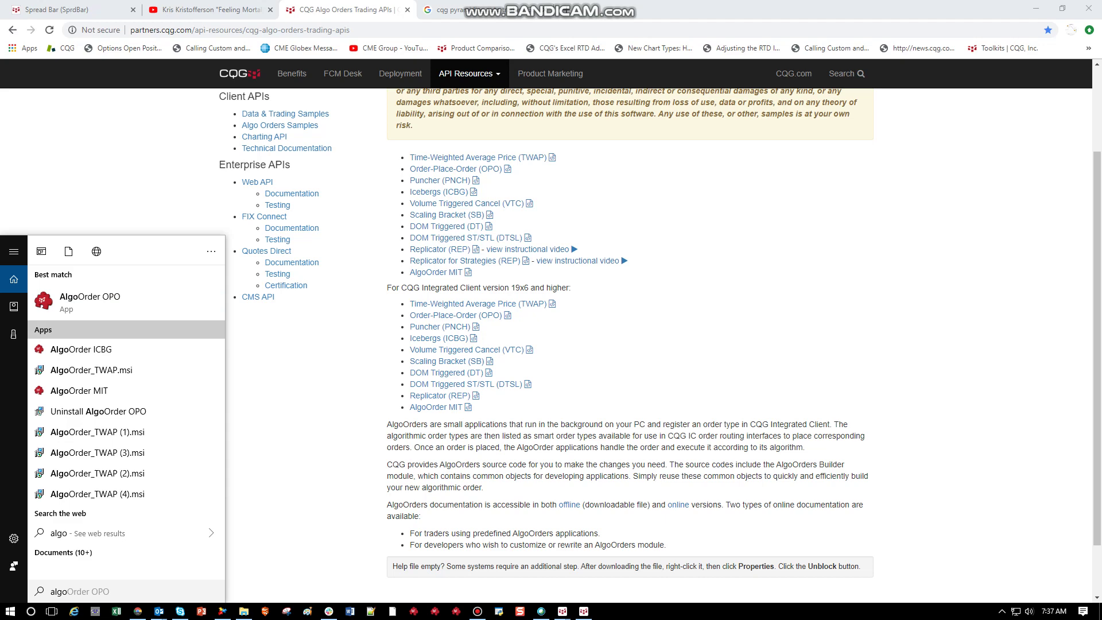
pyautogui.click(41, 252)
pyautogui.press('Escape')
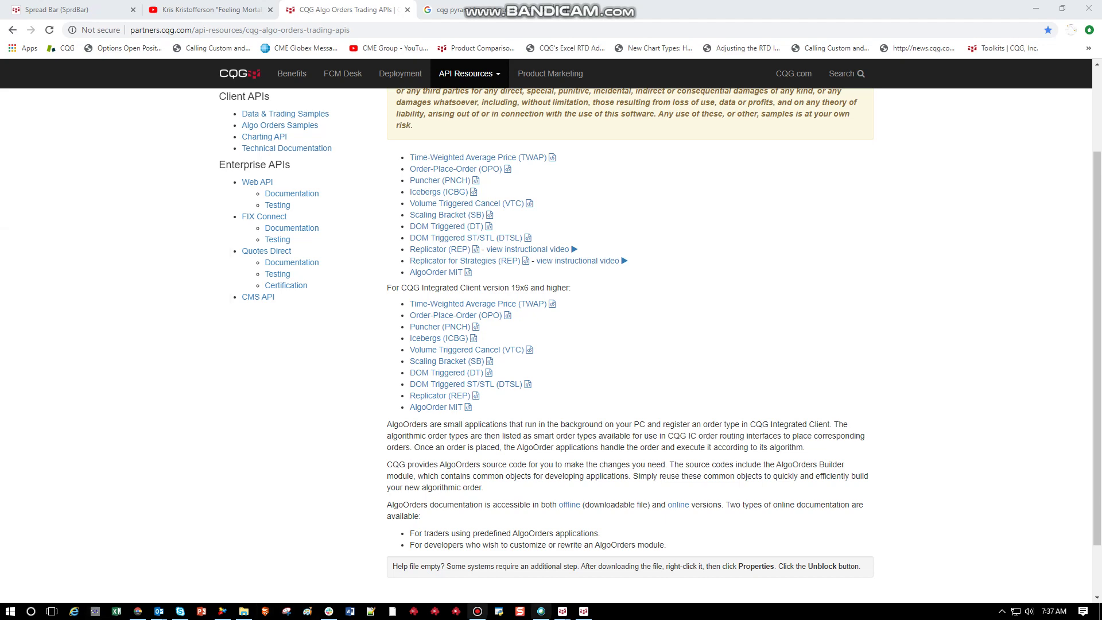
# Launch AlgoOrder TWAP from the CQG group of installed programs.
pyautogui.click(10, 612)
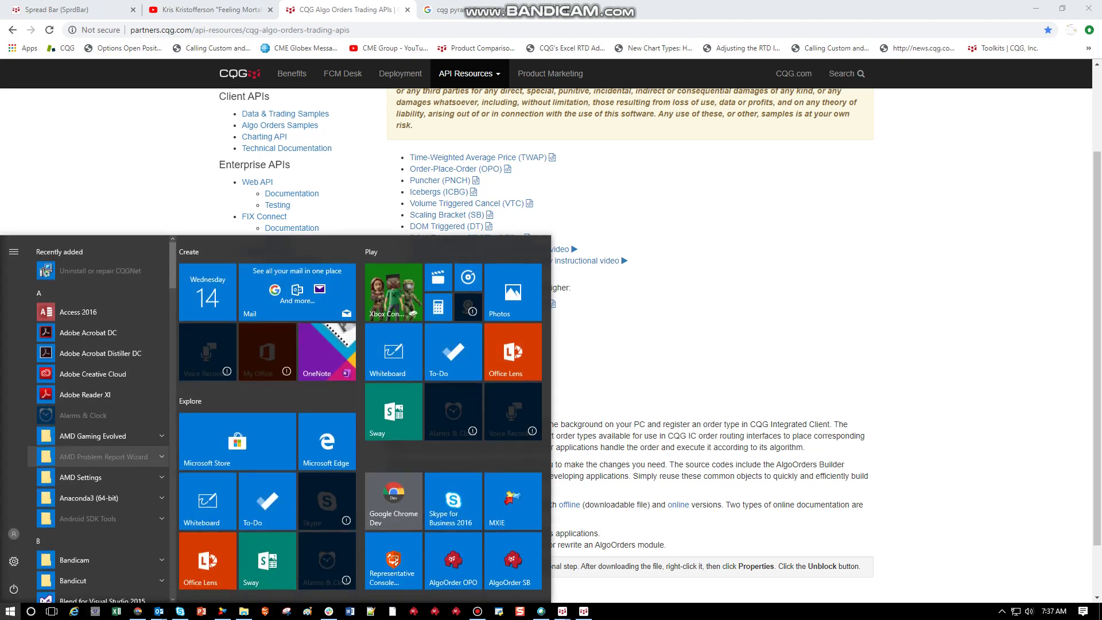
pyautogui.scroll(-5, 98, 477)
pyautogui.click(67, 498)
pyautogui.scroll(-3, 86, 505)
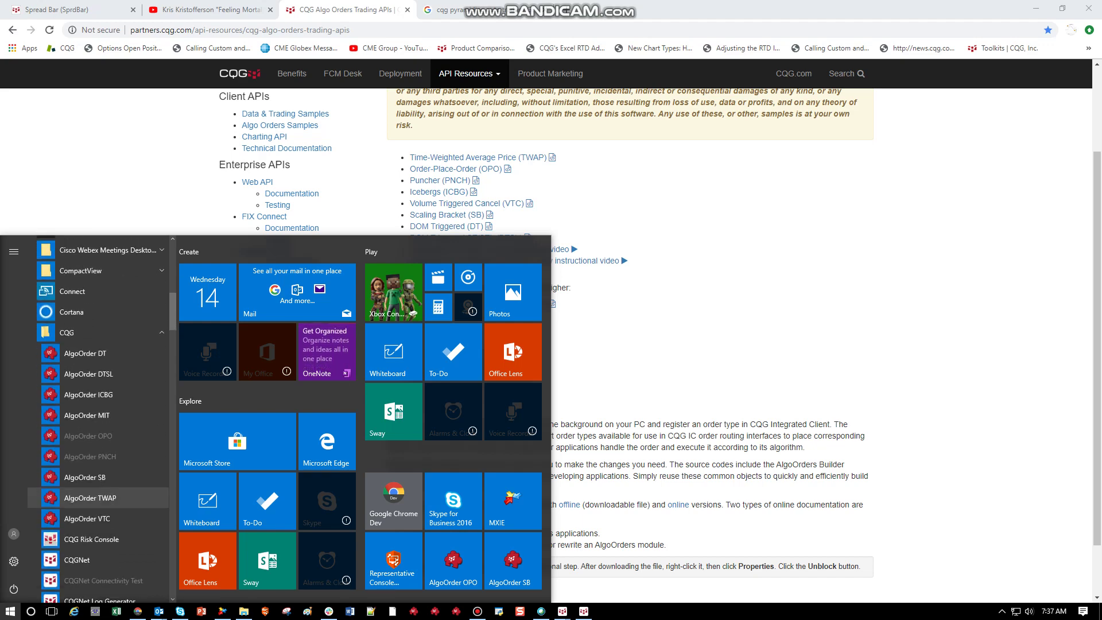
pyautogui.click(86, 498)
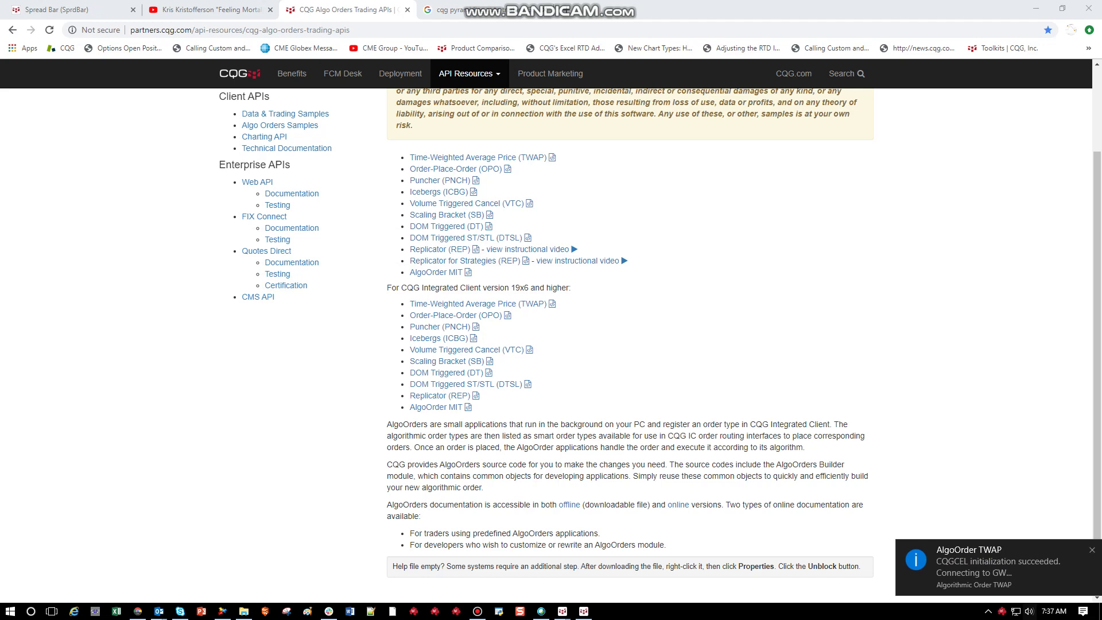
# Switch to CQG Integrated Client and choose Time Weighted Average Price as the algorithmic order type for EPU19.
pyautogui.click(1036, 8)
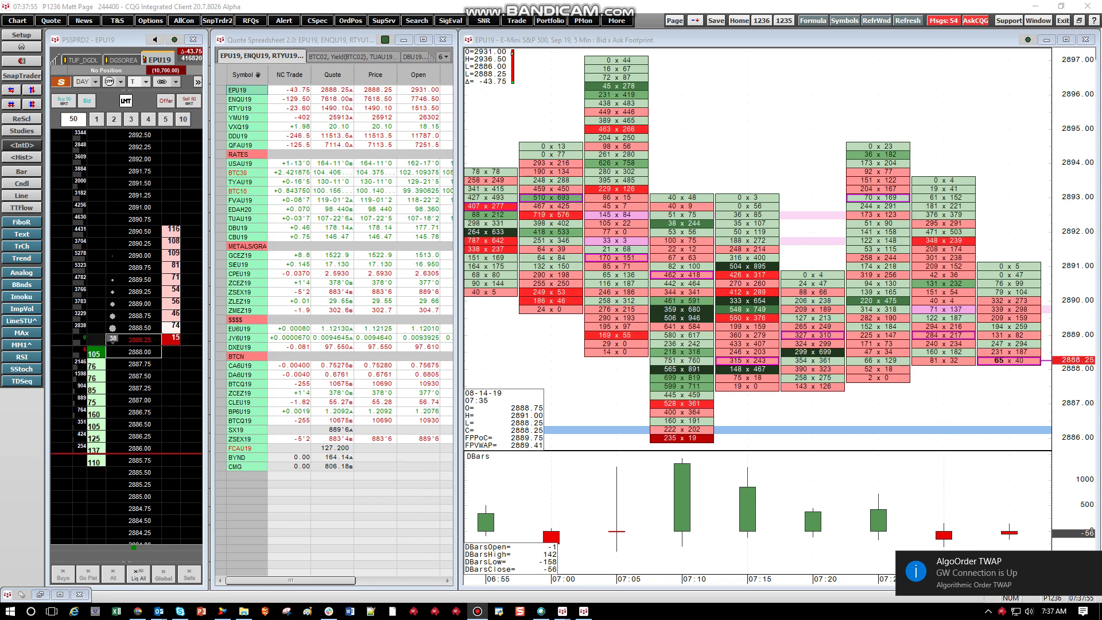
pyautogui.click(176, 81)
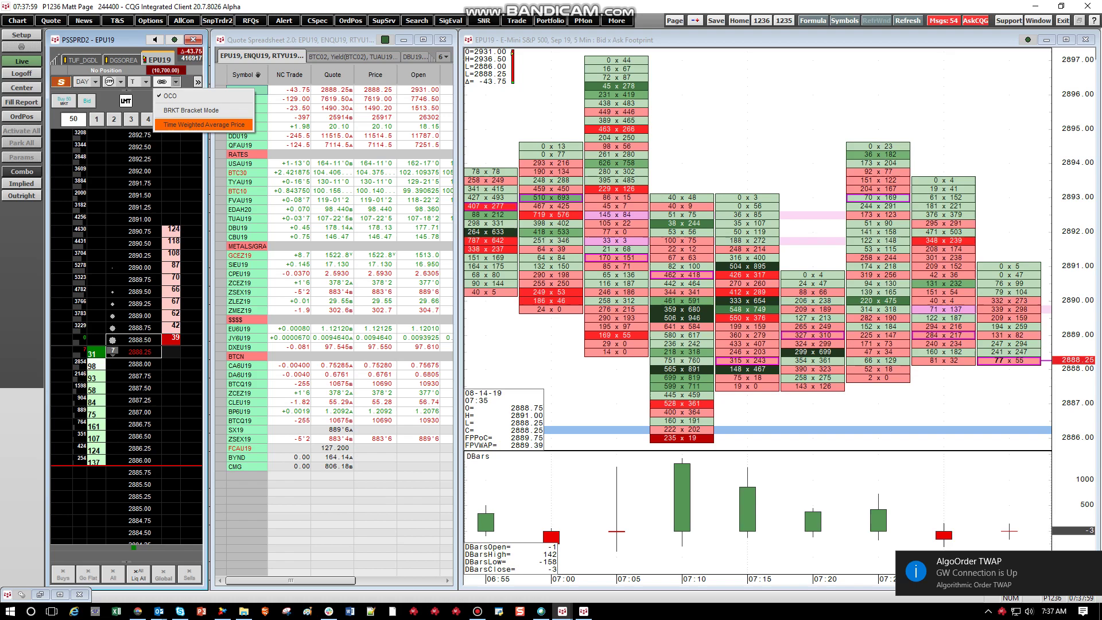
pyautogui.click(204, 124)
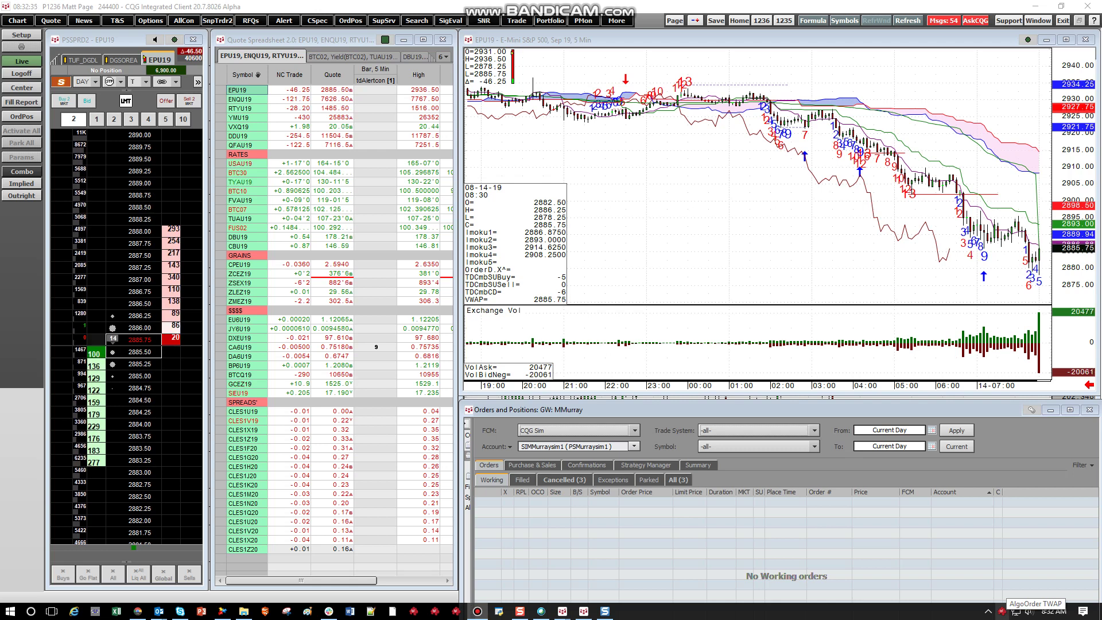
# Review the balloon tip levels in AlgoOrder TWAP's Configuration Manager and leave it without saving.
pyautogui.click(988, 611)
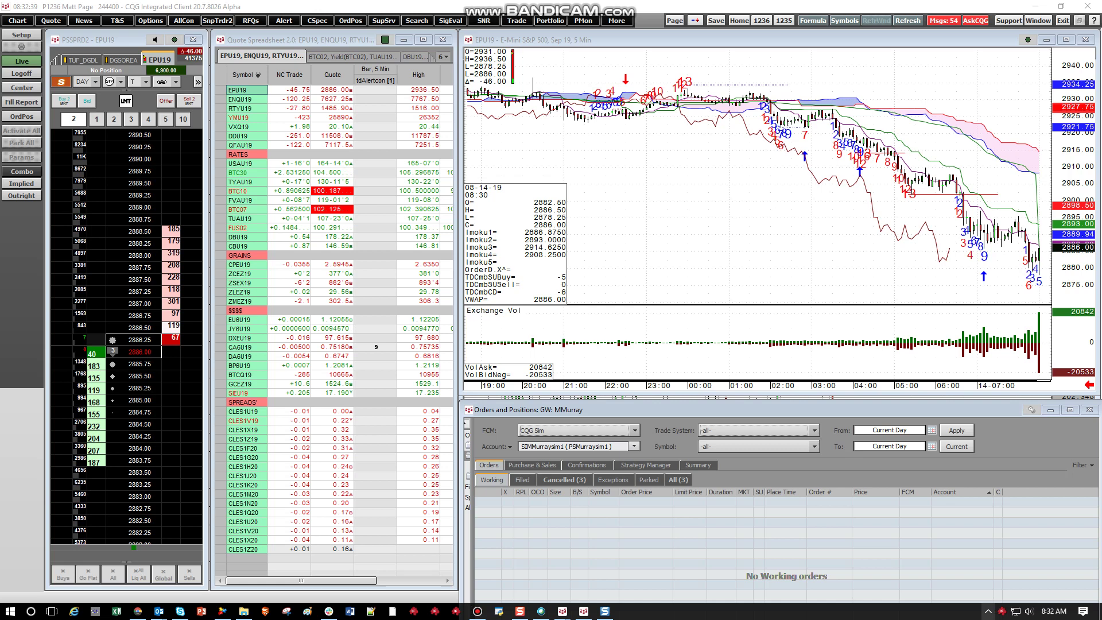
pyautogui.rightClick(1001, 611)
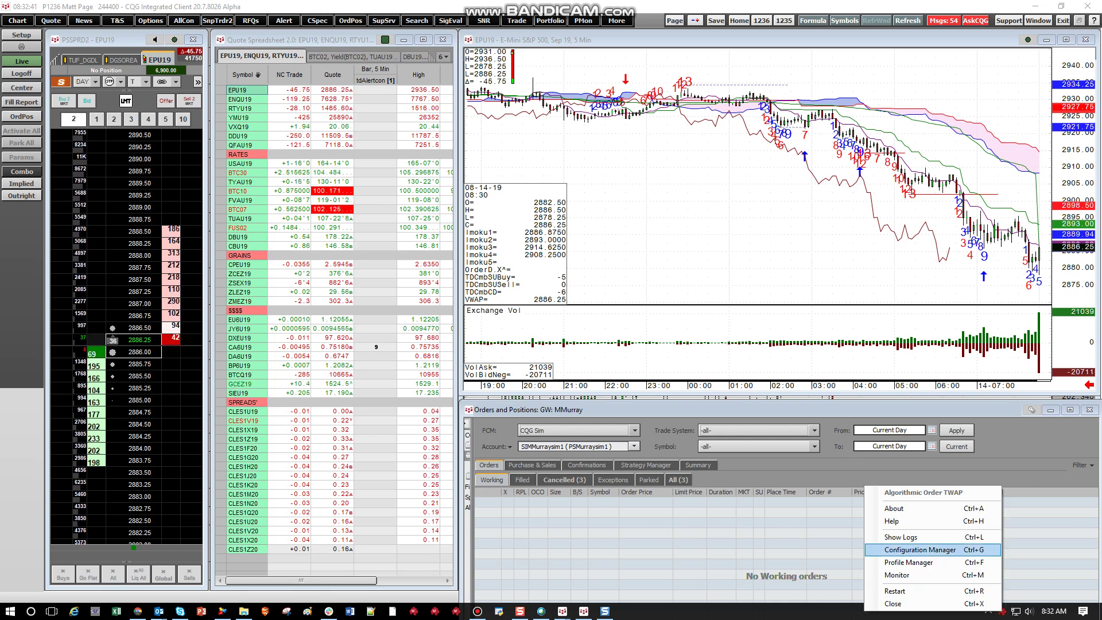
pyautogui.click(920, 549)
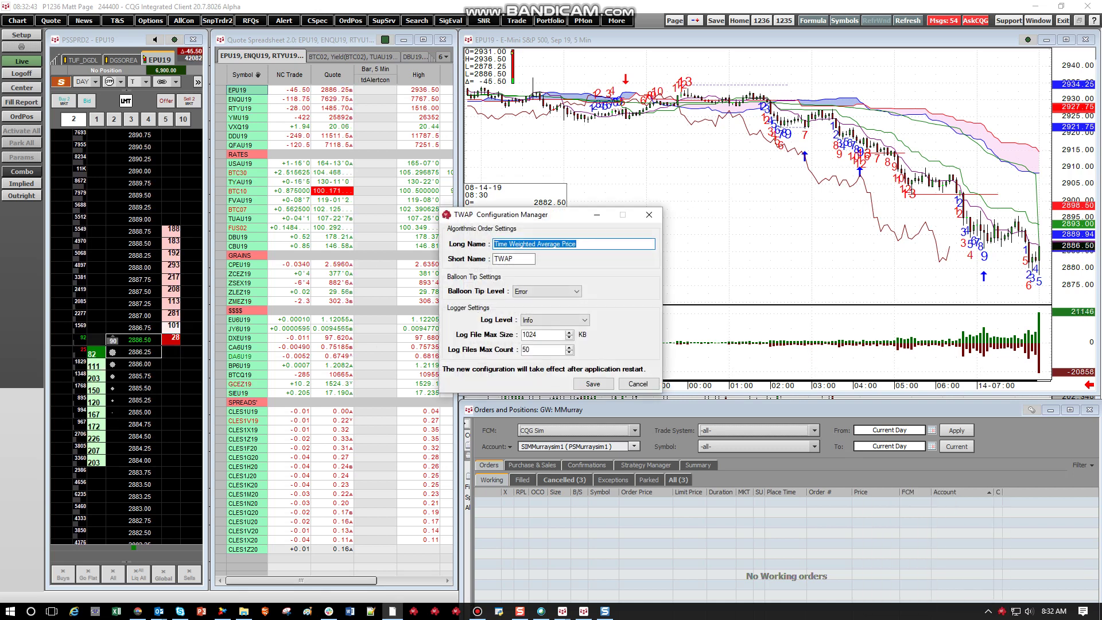
pyautogui.click(547, 291)
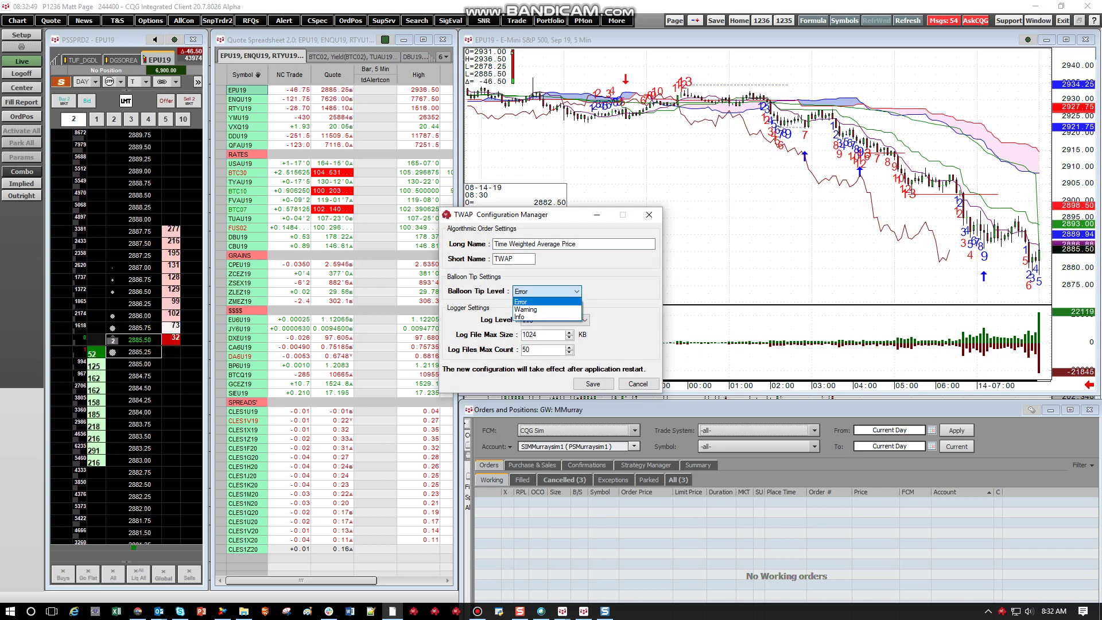
pyautogui.click(547, 301)
pyautogui.click(638, 383)
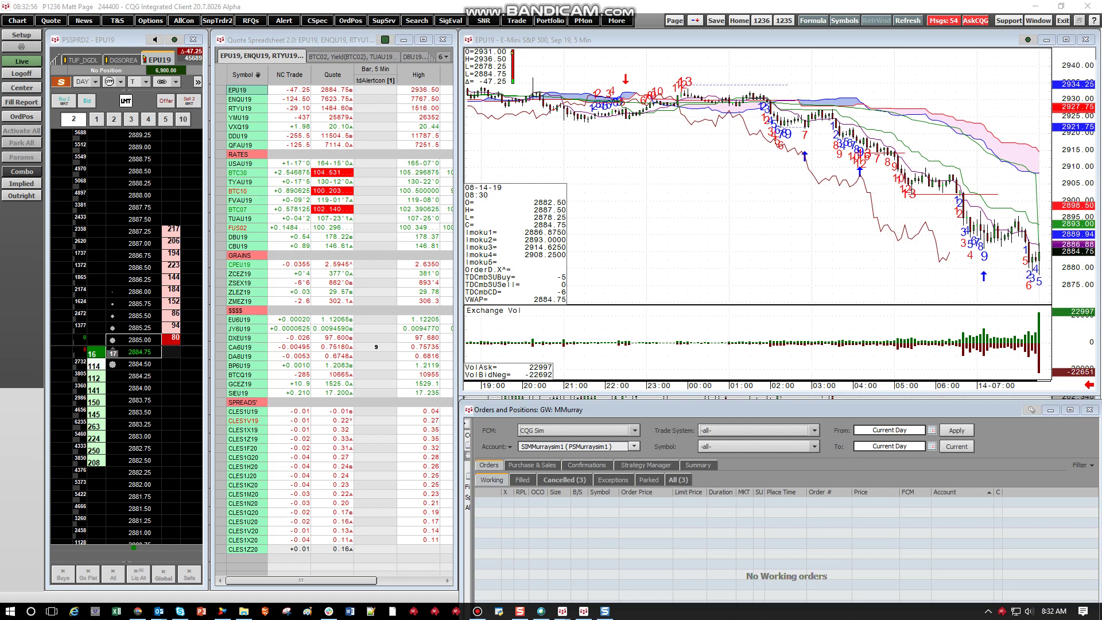
# Review AlgoOrder TWAP's Profile Manager, switching the Duration input mode off and on again, and accept the profile.
pyautogui.rightClick(1002, 610)
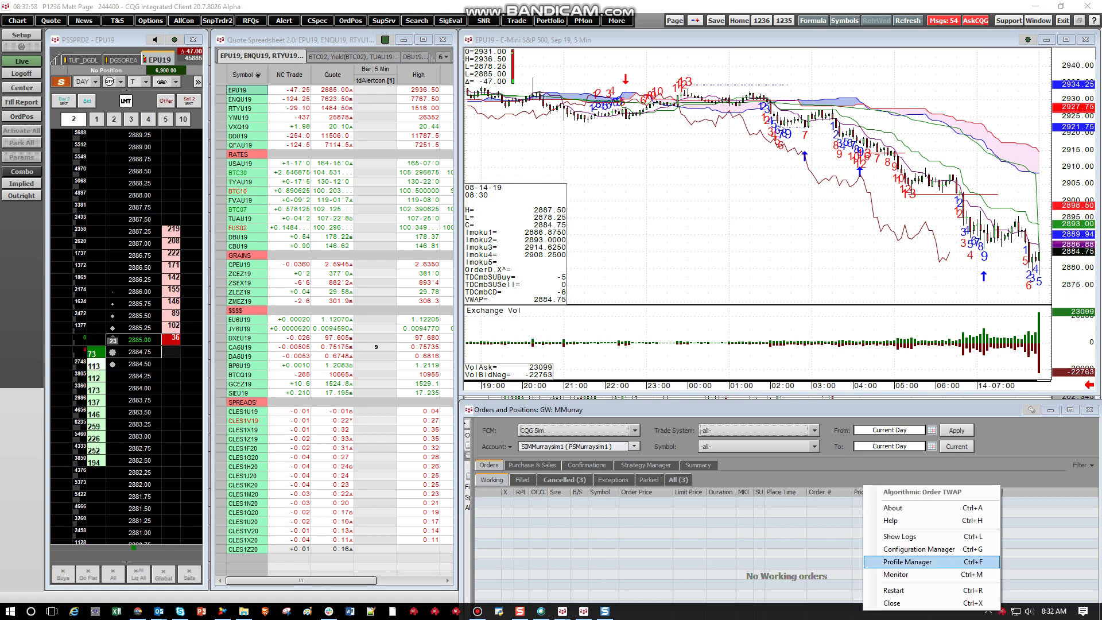
pyautogui.click(912, 561)
pyautogui.moveTo(522, 172); pyautogui.dragTo(723, 147)
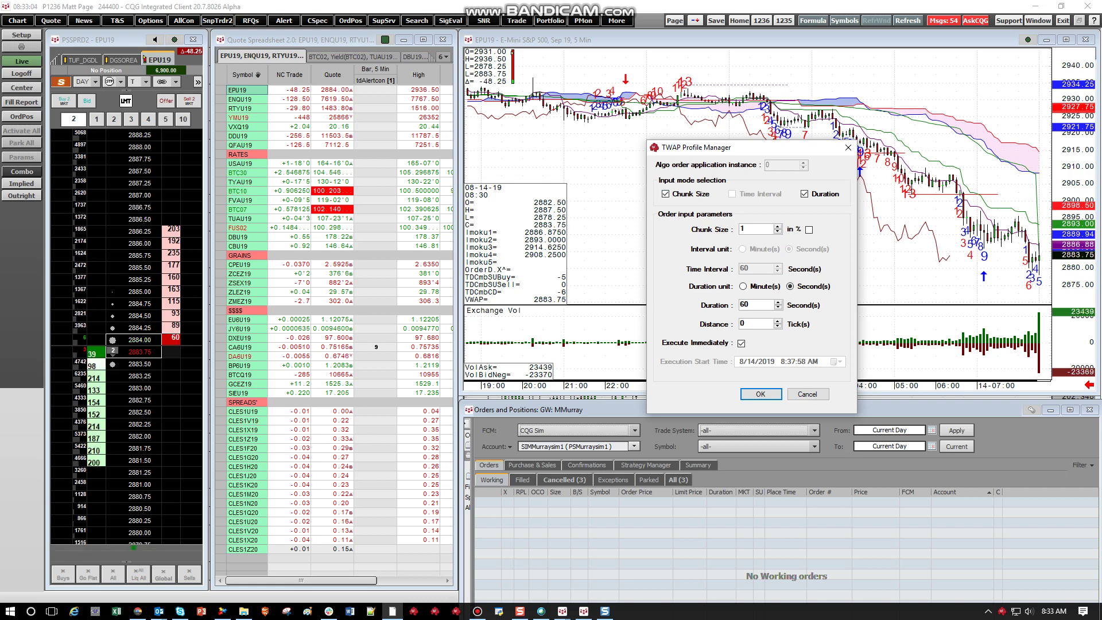
pyautogui.click(805, 194)
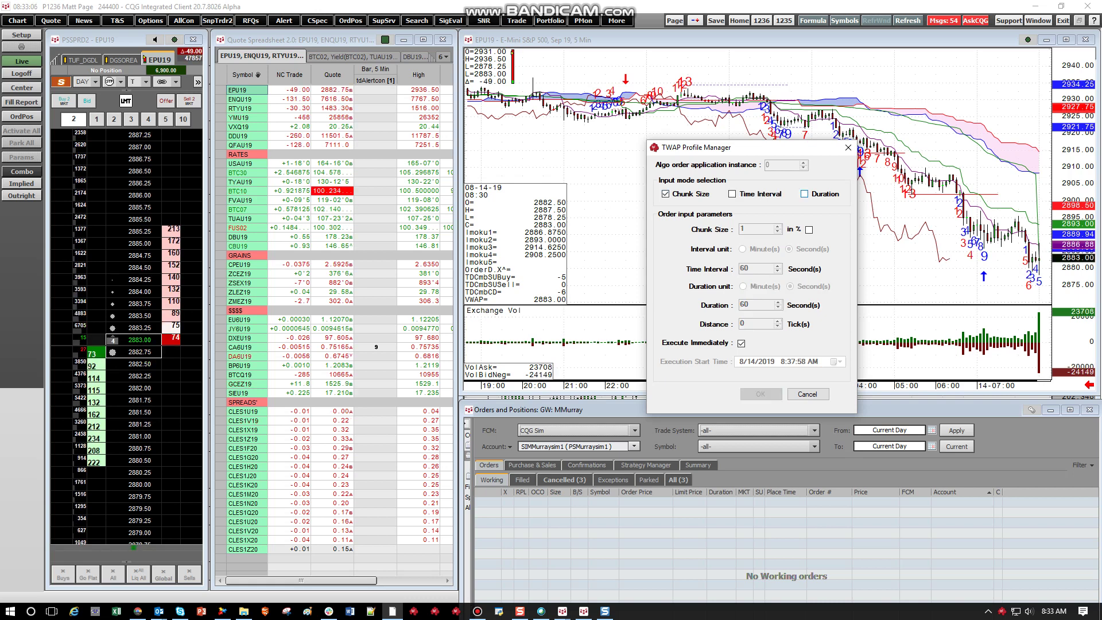
pyautogui.click(804, 193)
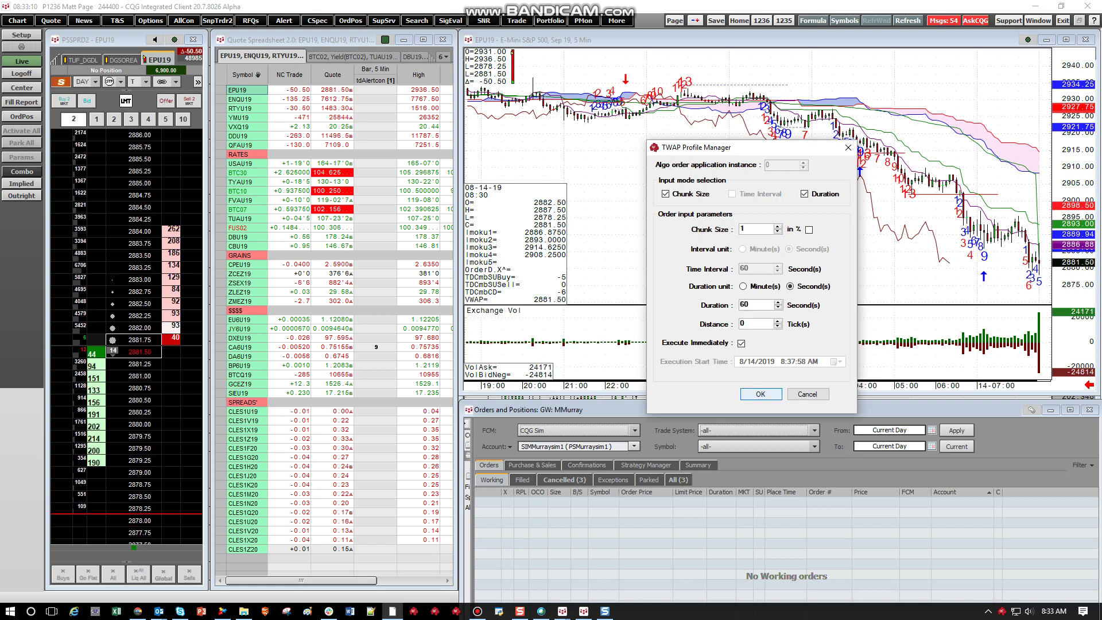
pyautogui.press('Return')
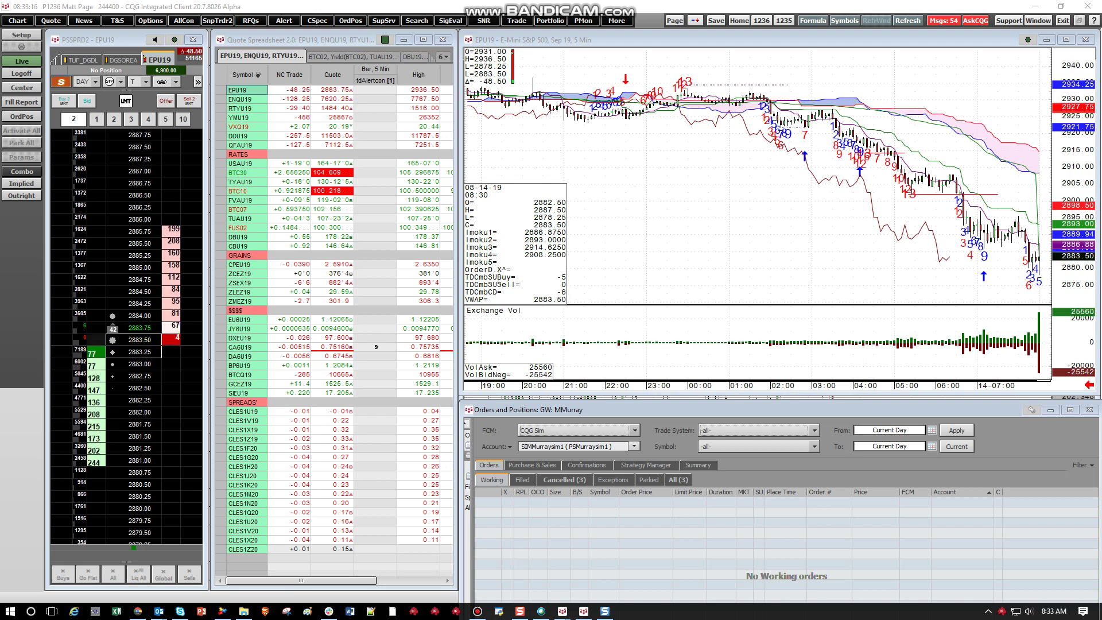
# Choose Time Weighted Average Price for EPU19 and start a sell limit order for 21 contracts at 2886.50.
pyautogui.click(176, 82)
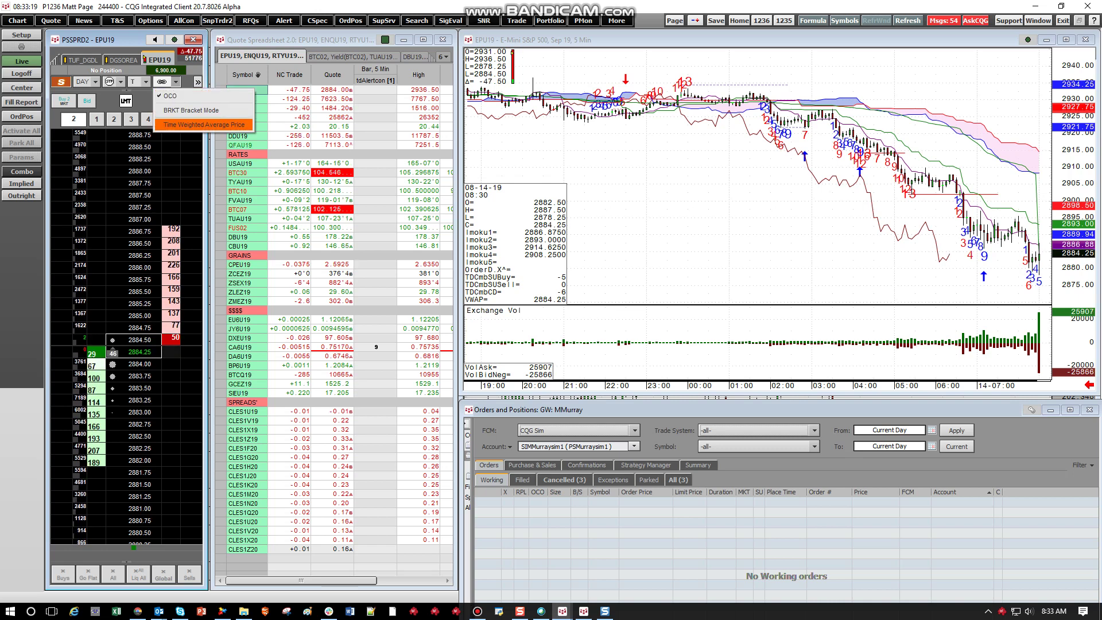
pyautogui.click(204, 125)
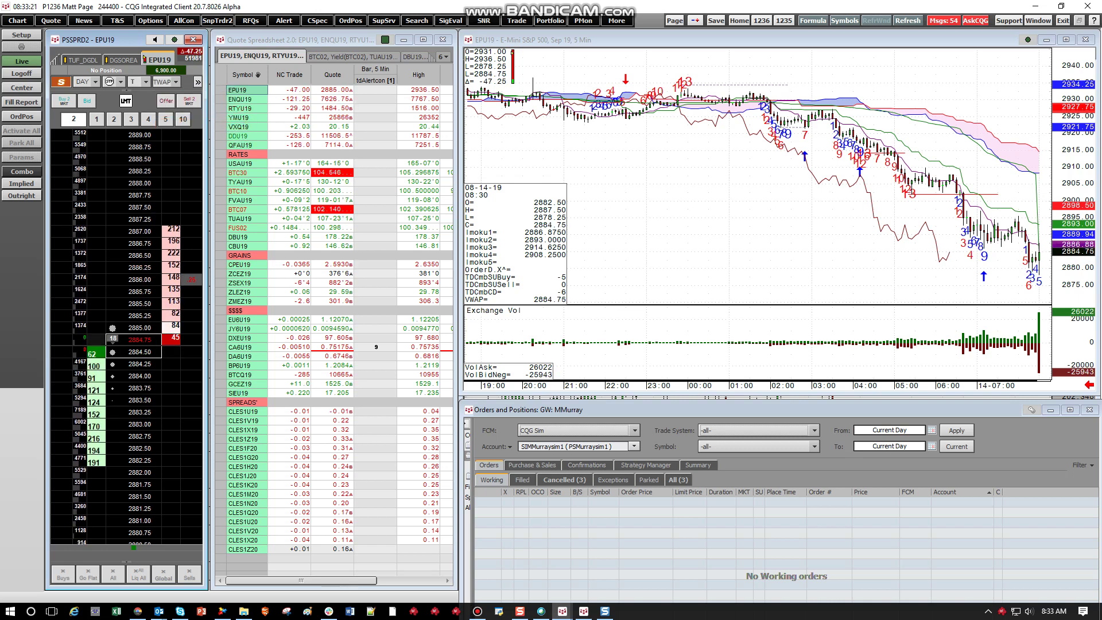
pyautogui.write('1')
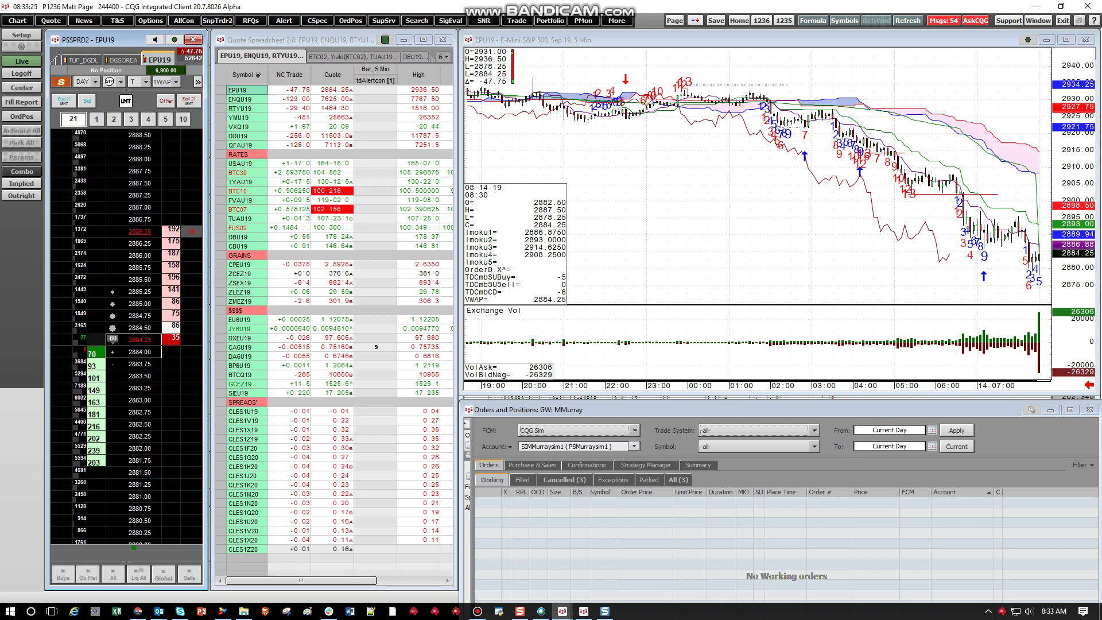
pyautogui.click(134, 231)
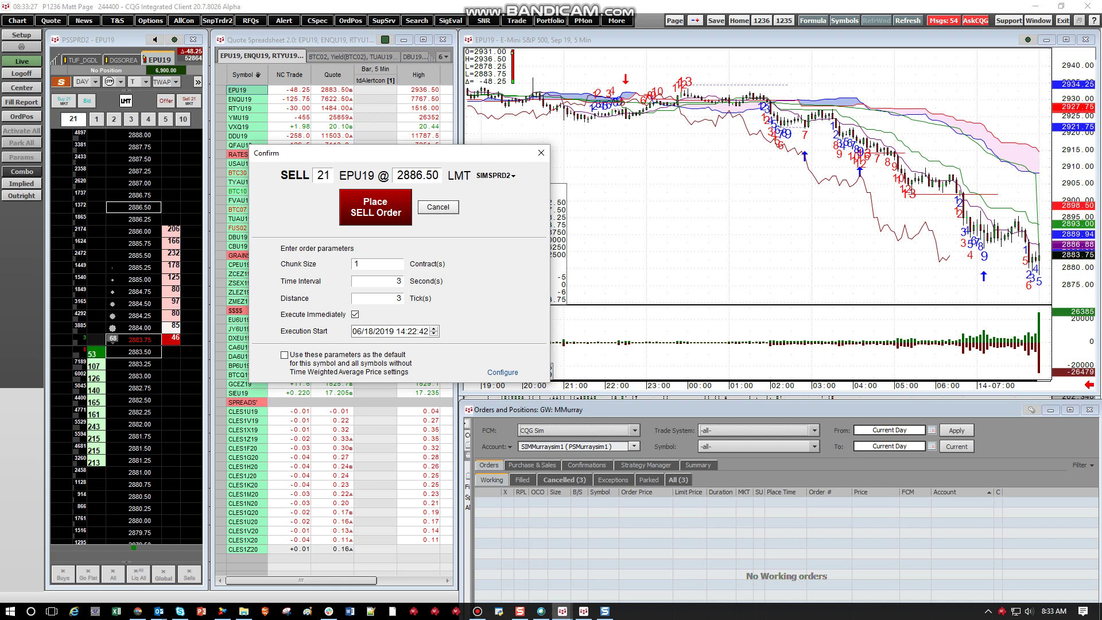
# Try a distance of 0 ticks in the TWAP sell order's parameters, and set it back to 3 ticks.
pyautogui.write('0')
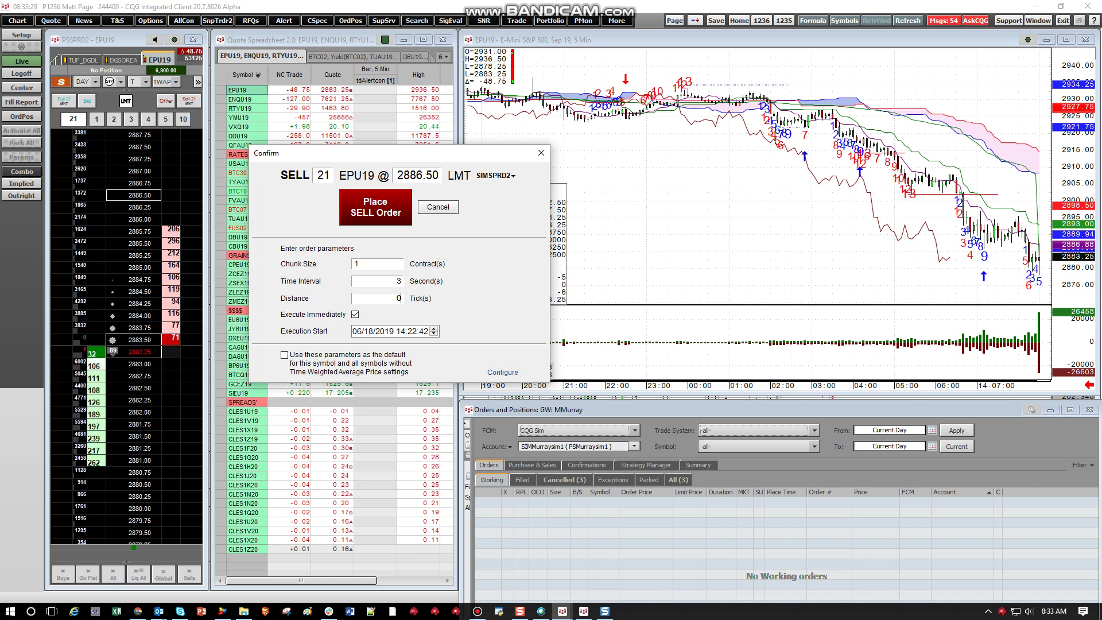
pyautogui.doubleClick(357, 264)
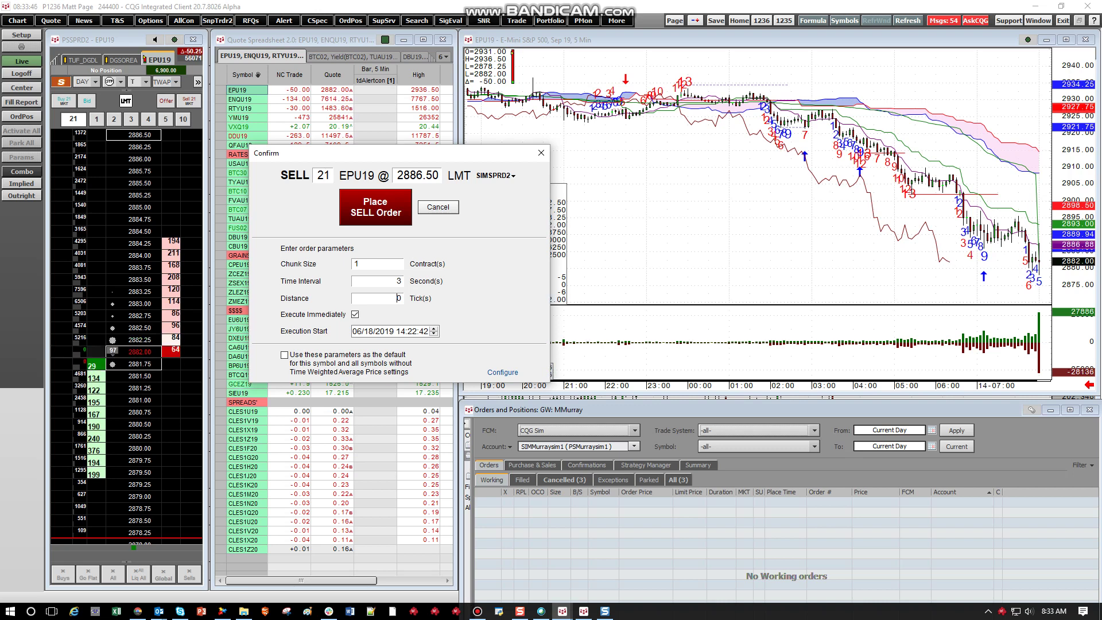
pyautogui.write('3')
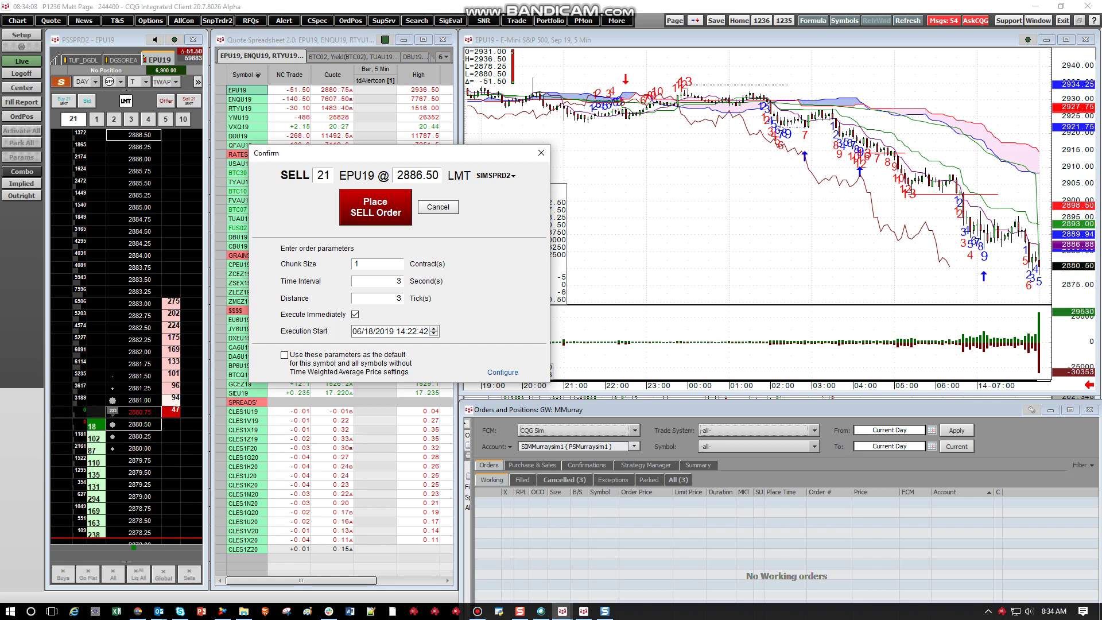
pyautogui.press('Return')
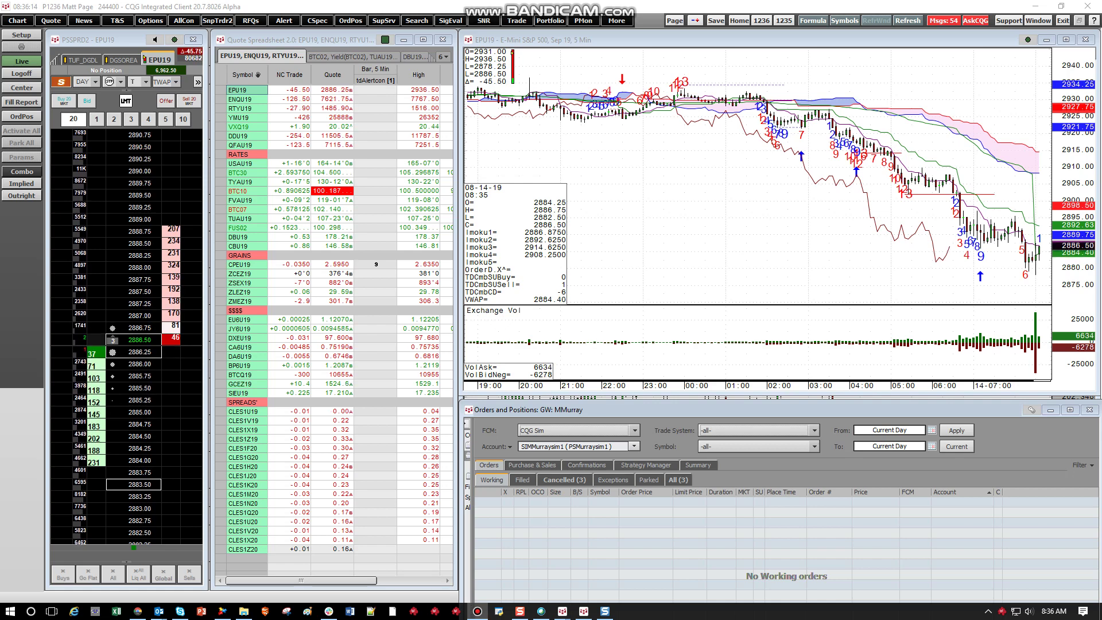
# Set up a Time Weighted Average Price sell limit order for 20 EPU19 contracts at 2887.25 with a chunk size of 10%, and submit it.
pyautogui.click(171, 291)
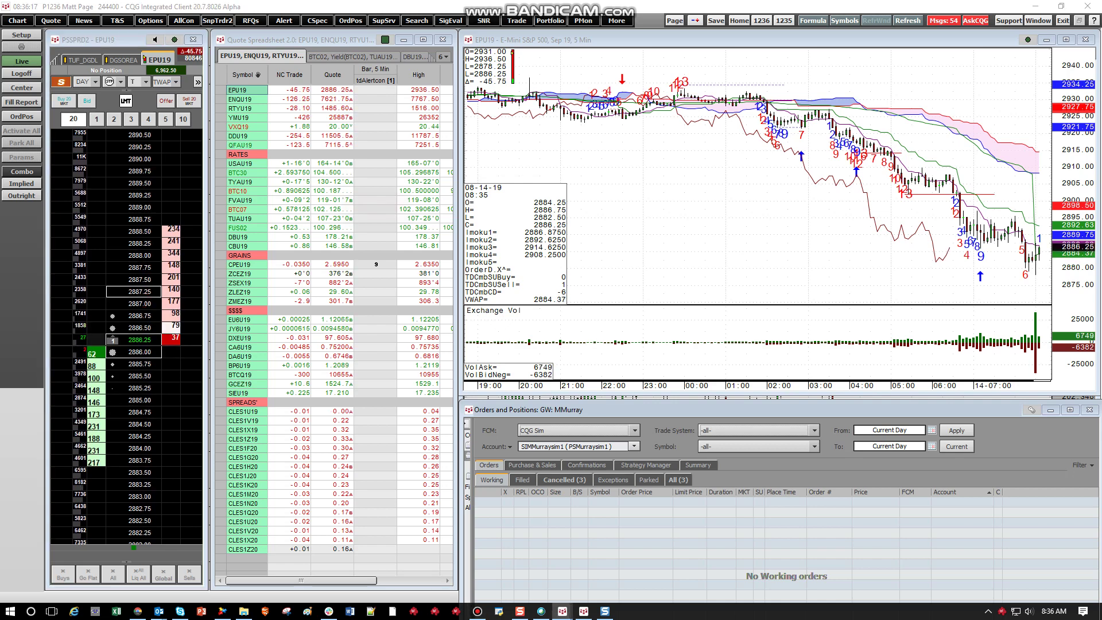
pyautogui.click(362, 264)
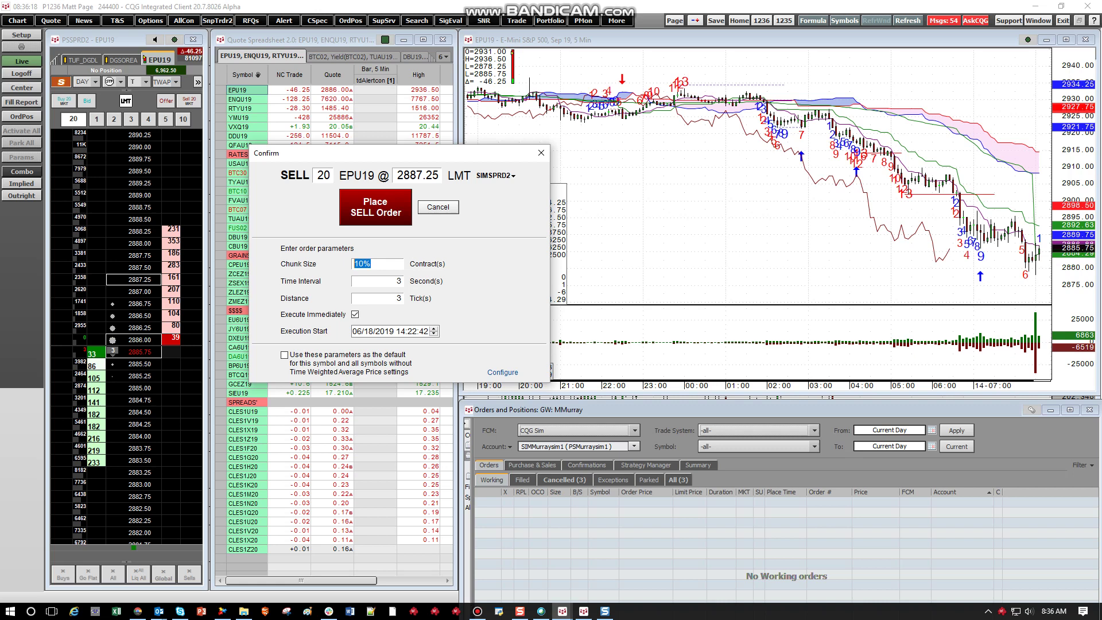
pyautogui.write('10')
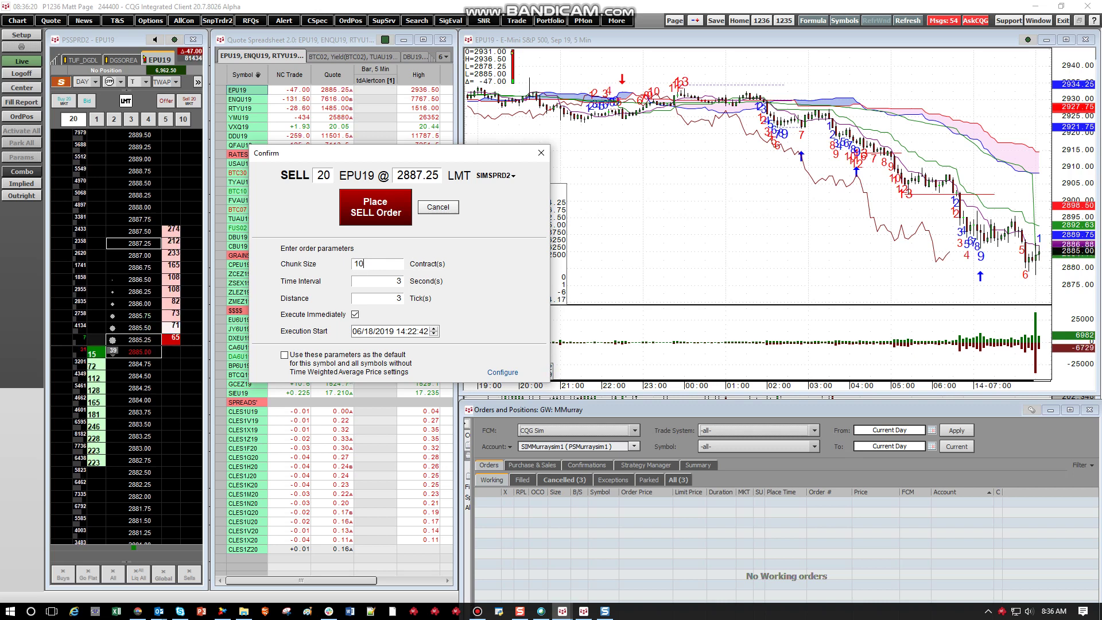
pyautogui.write('%')
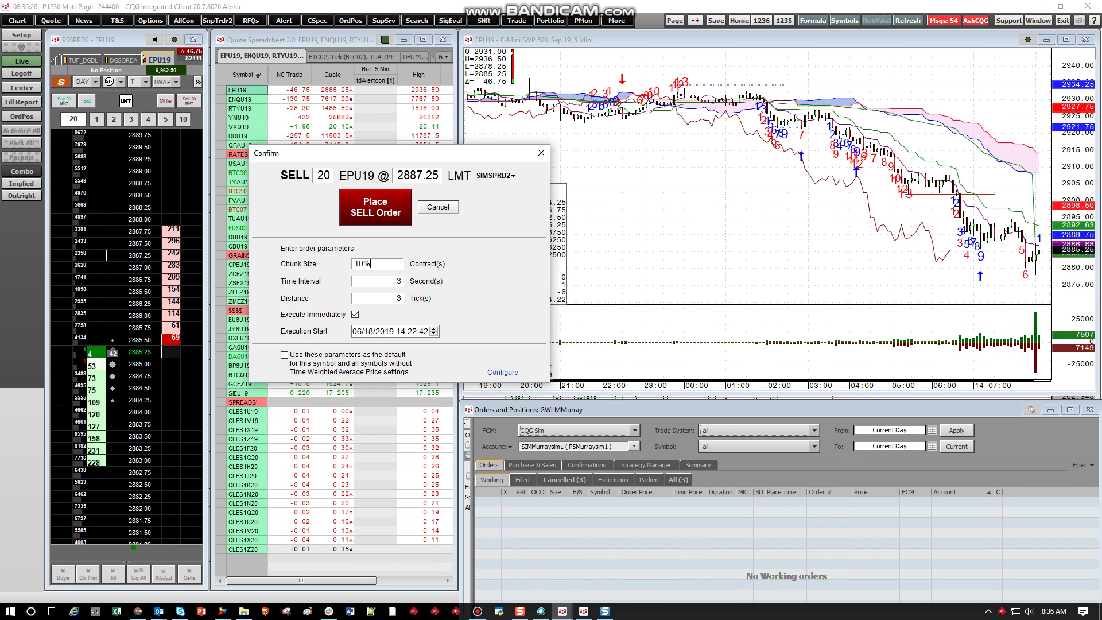
pyautogui.press('Return')
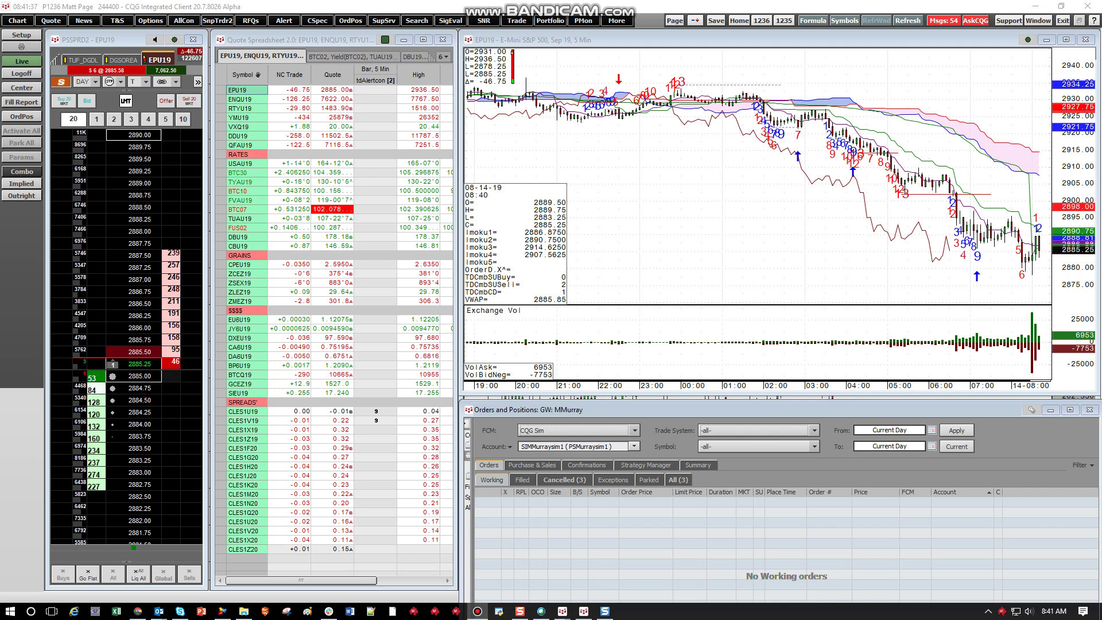
# Replace the Chunk Size input mode with Time Interval alongside Duration in AlgoOrder TWAP's Profile Manager, and restart the application to apply it.
pyautogui.rightClick(1001, 611)
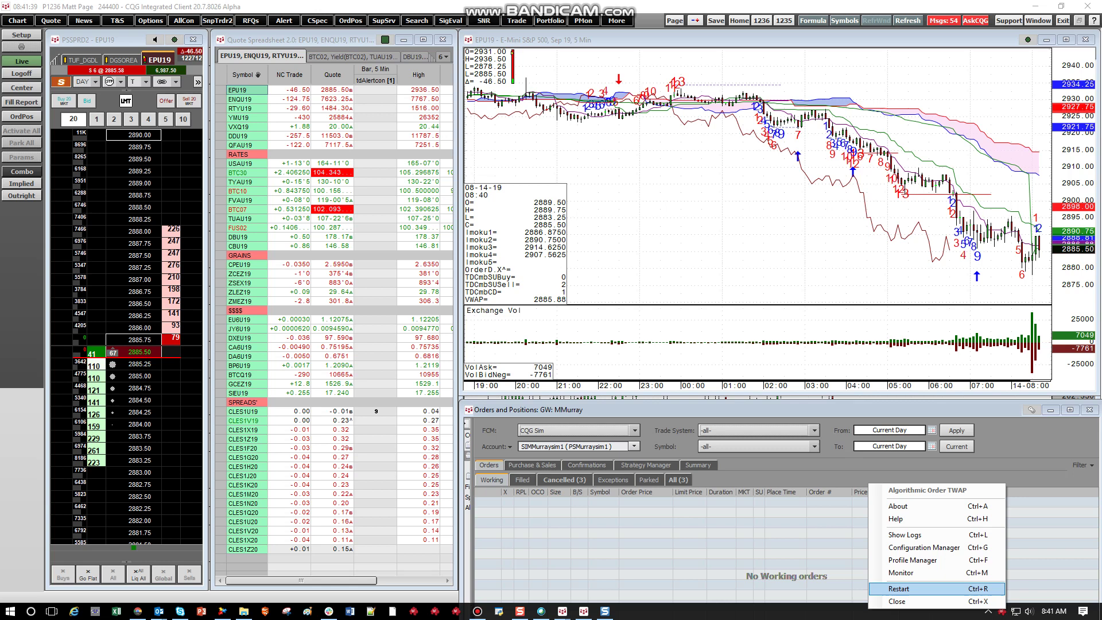
pyautogui.click(912, 560)
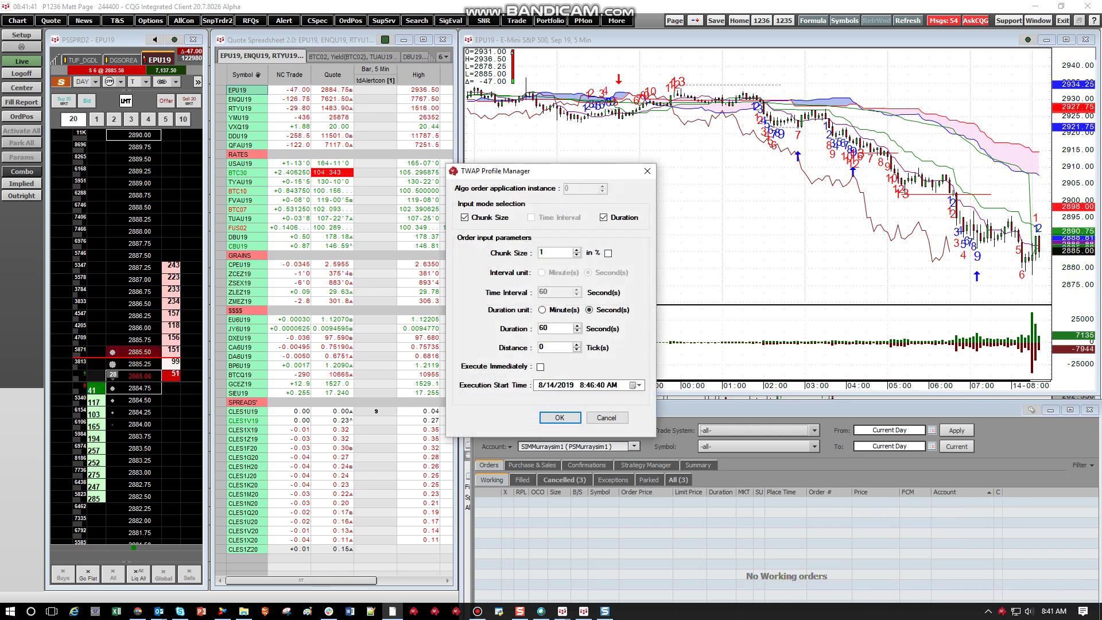
pyautogui.click(464, 217)
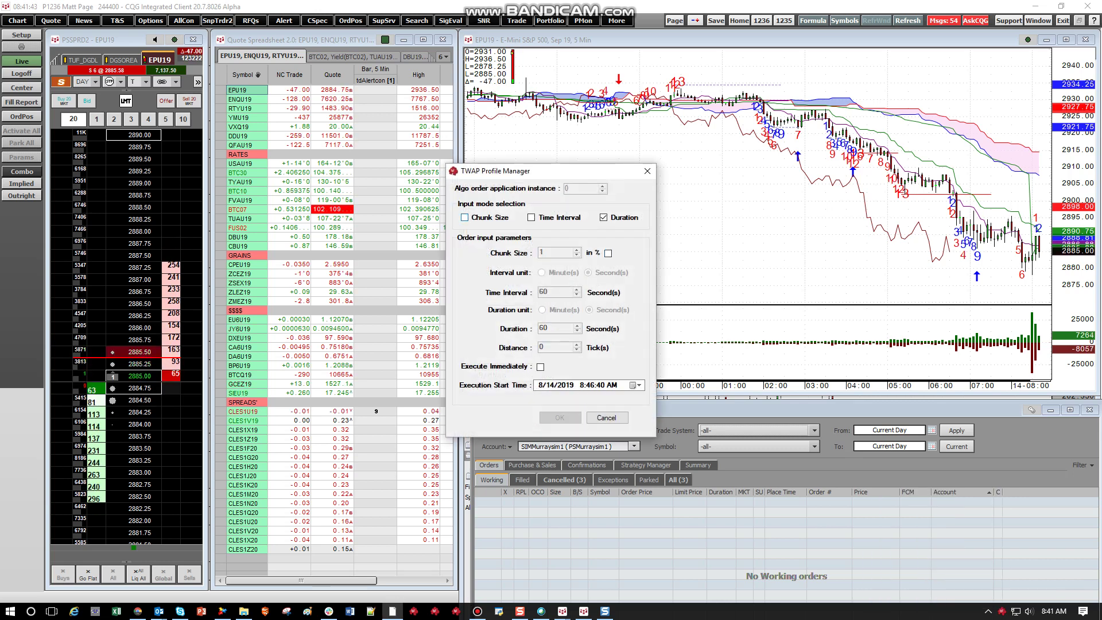
pyautogui.click(531, 217)
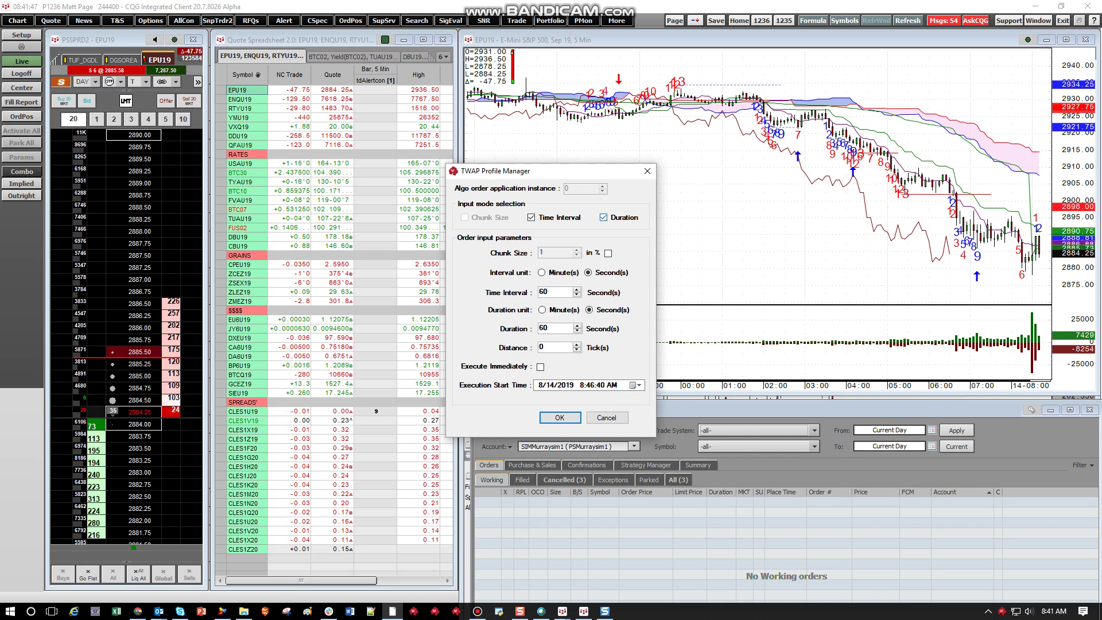
pyautogui.click(603, 218)
pyautogui.click(604, 218)
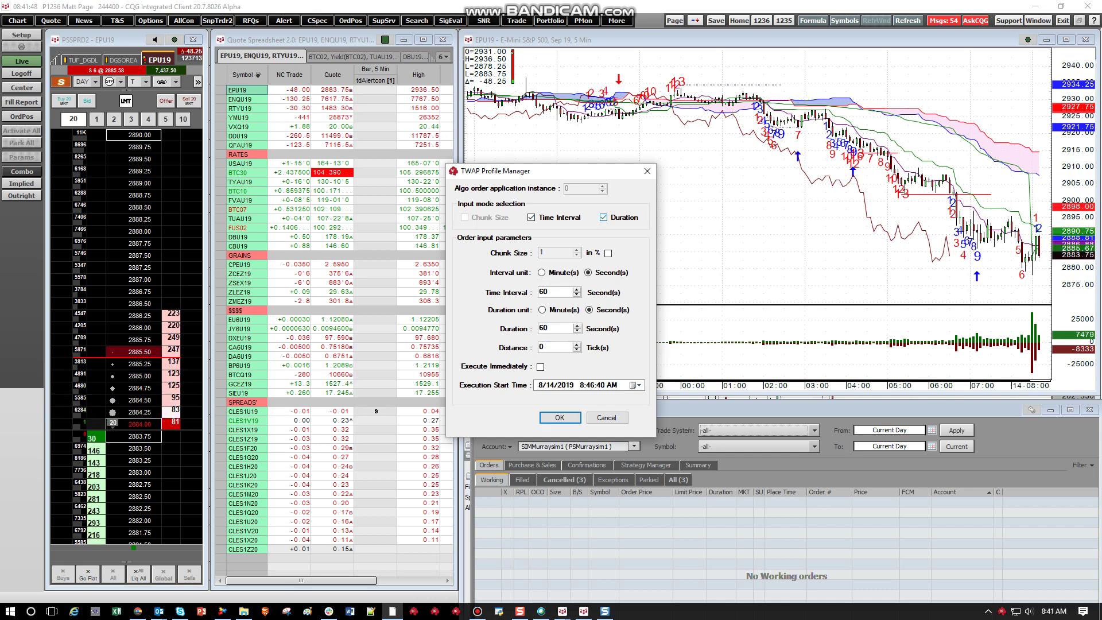
pyautogui.click(560, 417)
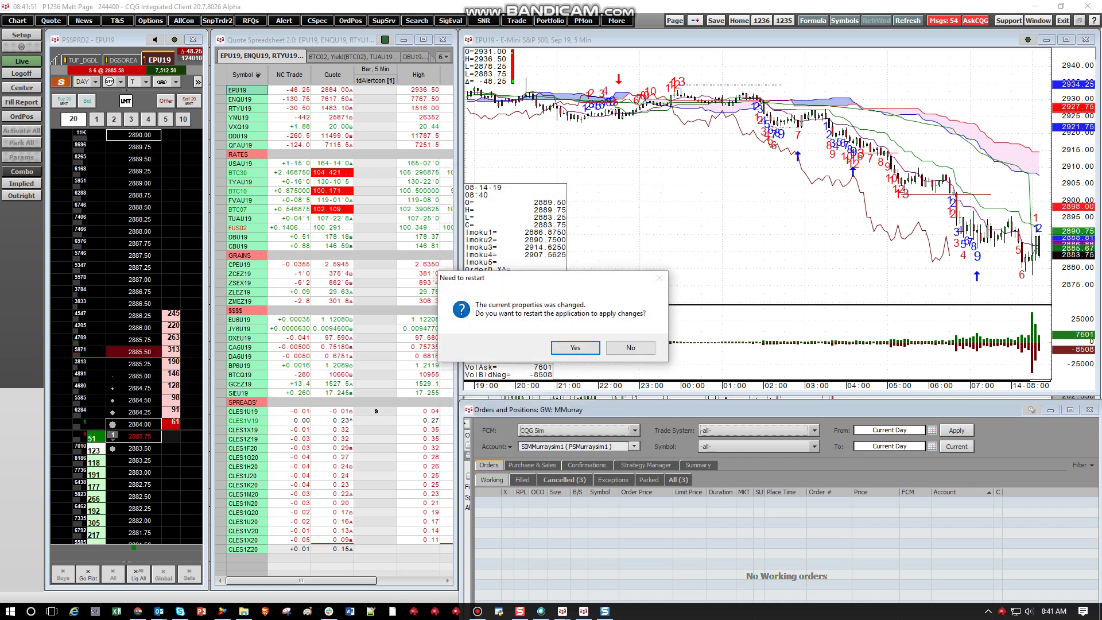
pyautogui.click(574, 347)
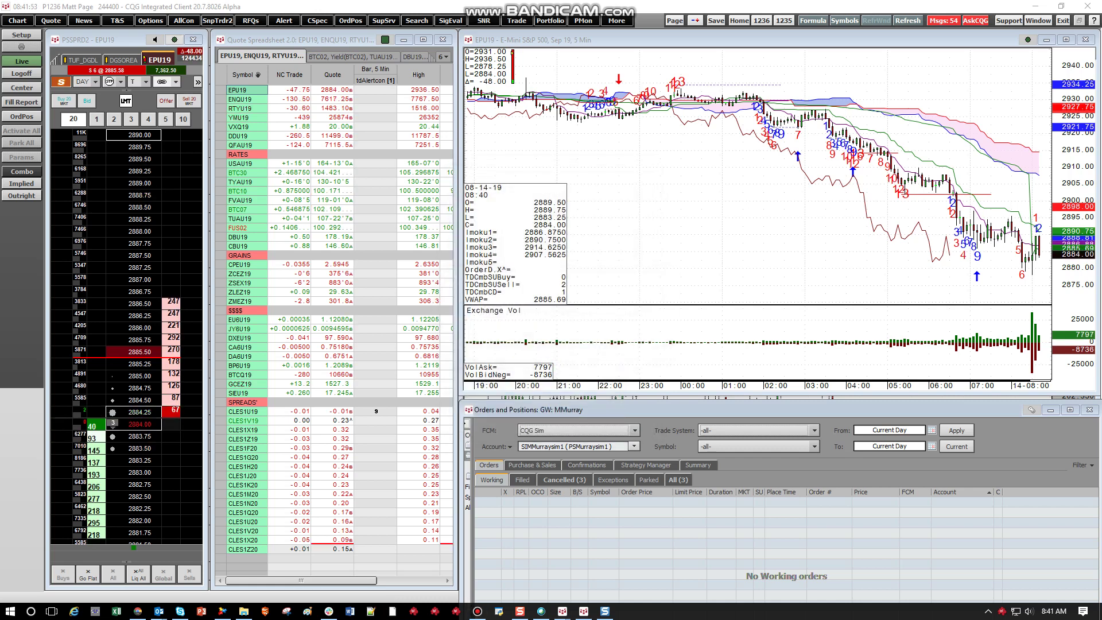
# Place a Time Weighted Average Price sell limit order for 20 EPU19 at 2887.00, with a 5-second interval, 20-second duration, 2-tick distance and immediate execution.
pyautogui.click(176, 81)
pyautogui.click(204, 124)
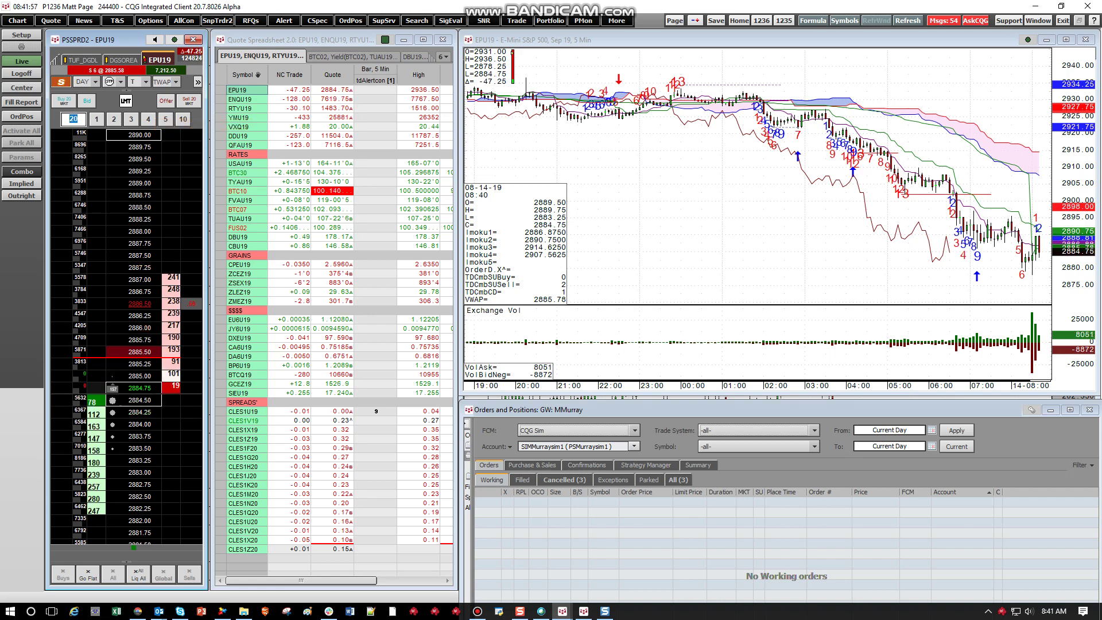
pyautogui.click(191, 280)
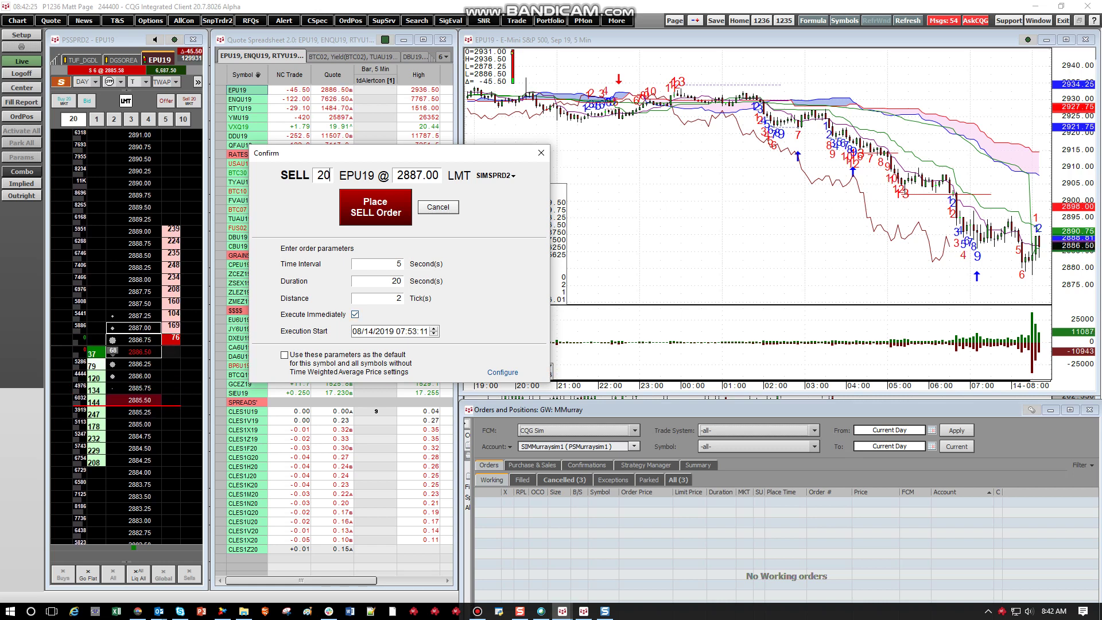
pyautogui.click(375, 207)
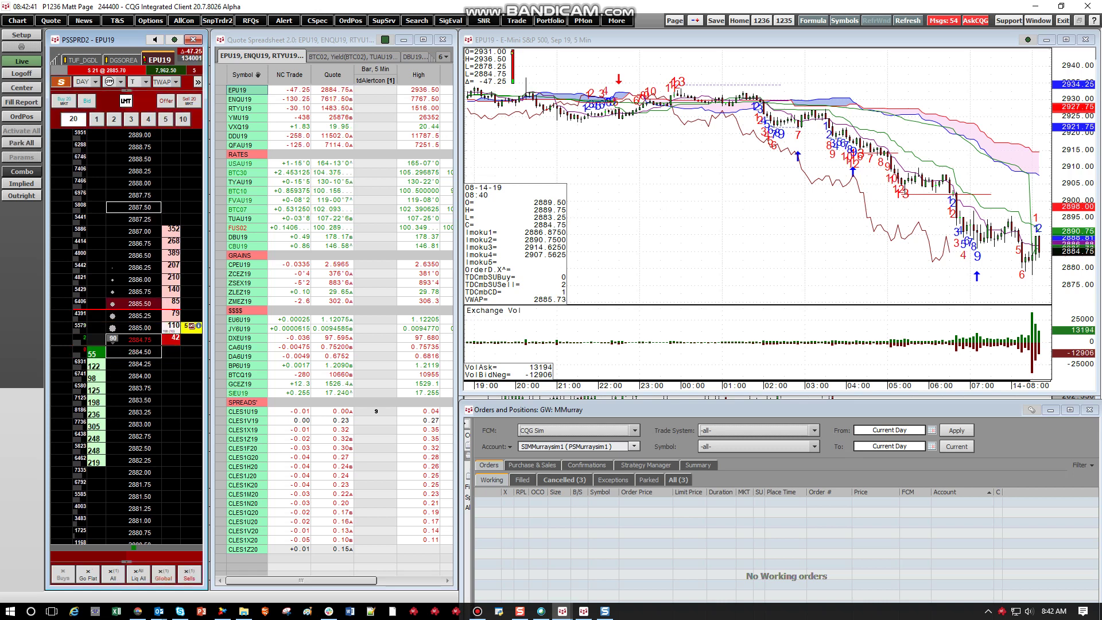
pyautogui.click(173, 327)
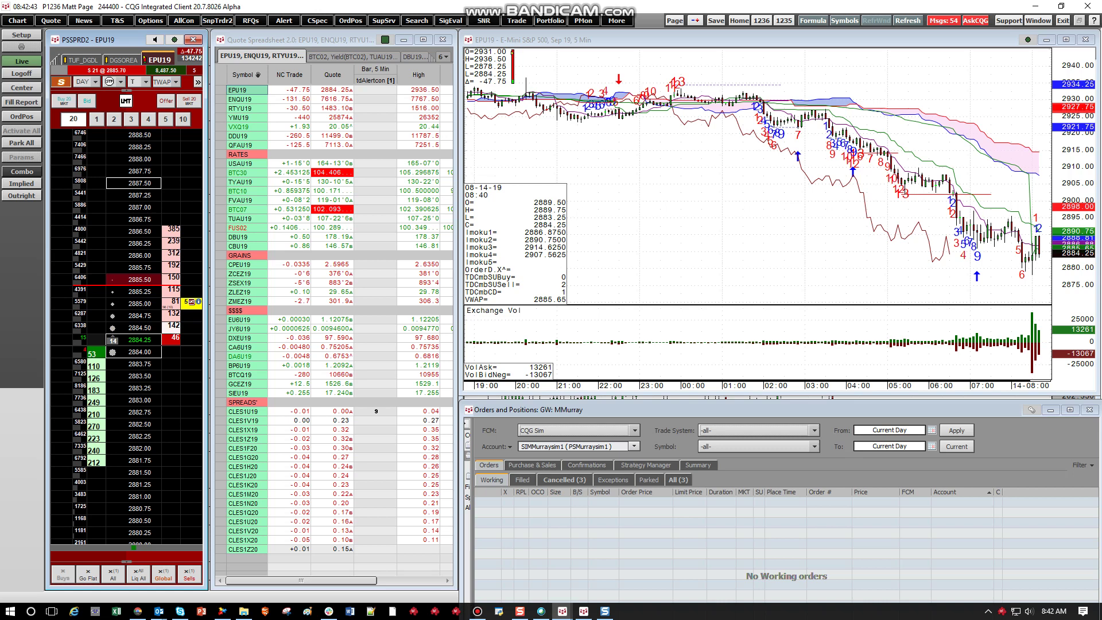